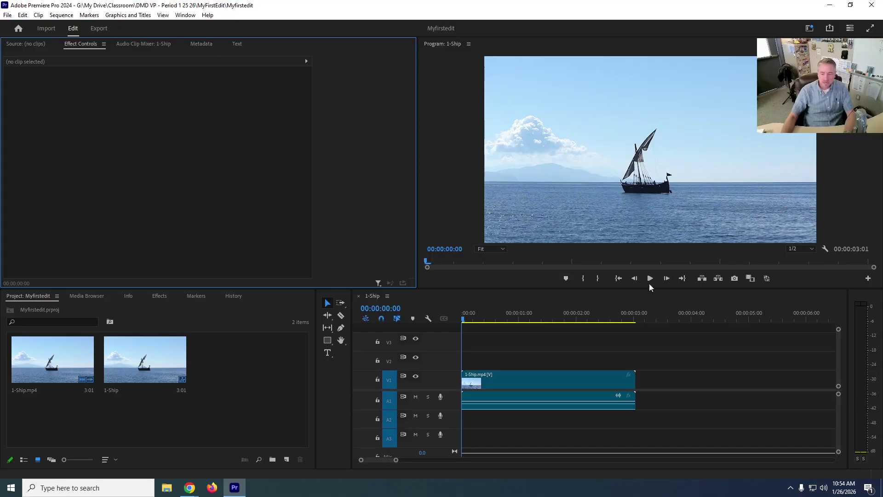
Step: Preview the ship clip by playing the sequence
{"action": "left_click_drag", "start_coordinate": [462, 320], "coordinate": [542, 321]}
{"action": "left_click", "coordinate": [649, 279]}
{"action": "left_click", "coordinate": [649, 278]}
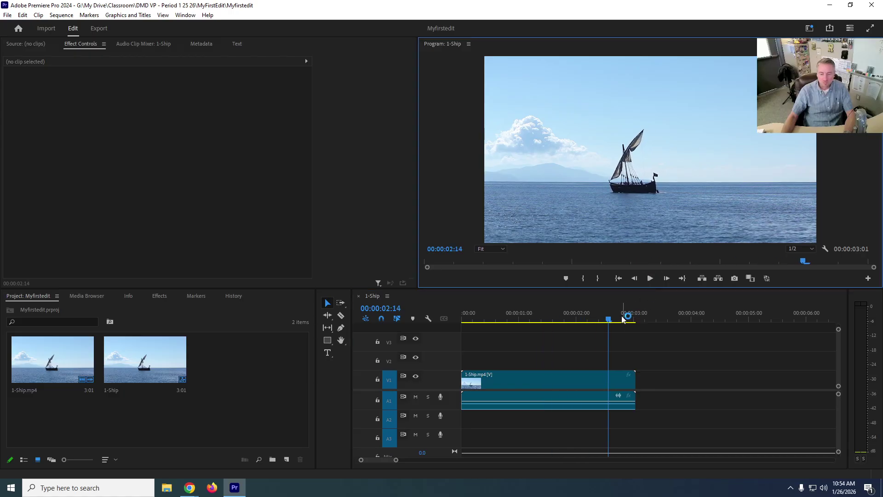
Step: Split the ship clip on V1 at 00:00:01:12 and 00:00:01:18 with the Razor tool
{"action": "left_click_drag", "start_coordinate": [624, 318], "coordinate": [547, 329]}
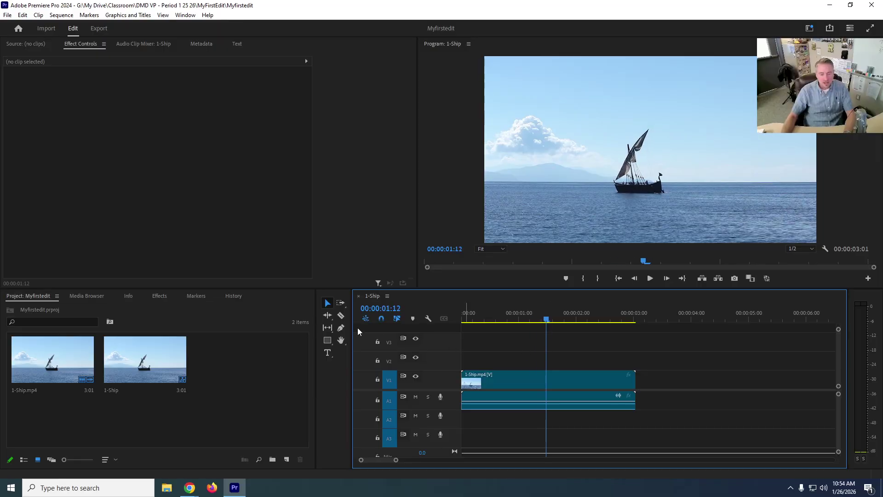
{"action": "left_click", "coordinate": [340, 316]}
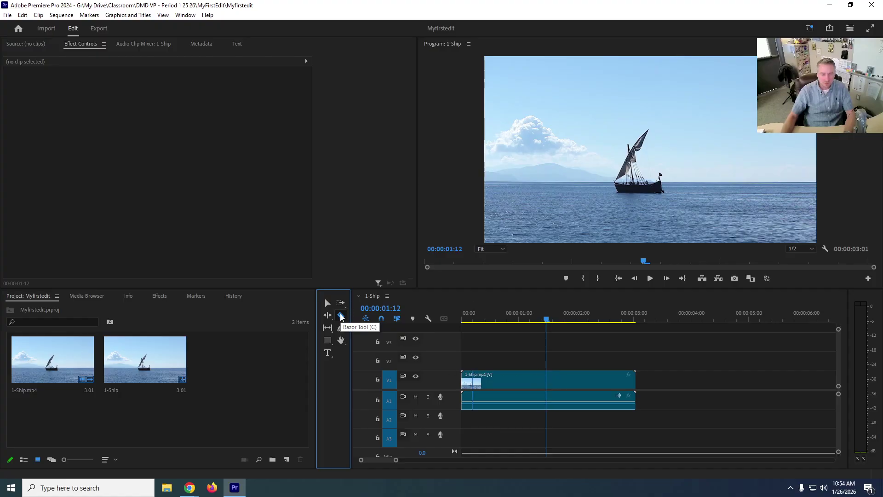
{"action": "left_click", "coordinate": [548, 382]}
{"action": "left_click_drag", "start_coordinate": [547, 320], "coordinate": [561, 320]}
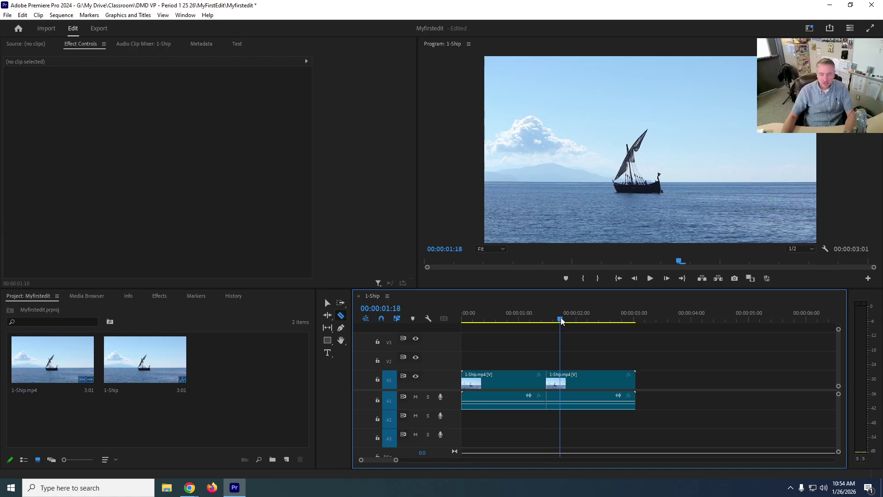
{"action": "left_click", "coordinate": [562, 382]}
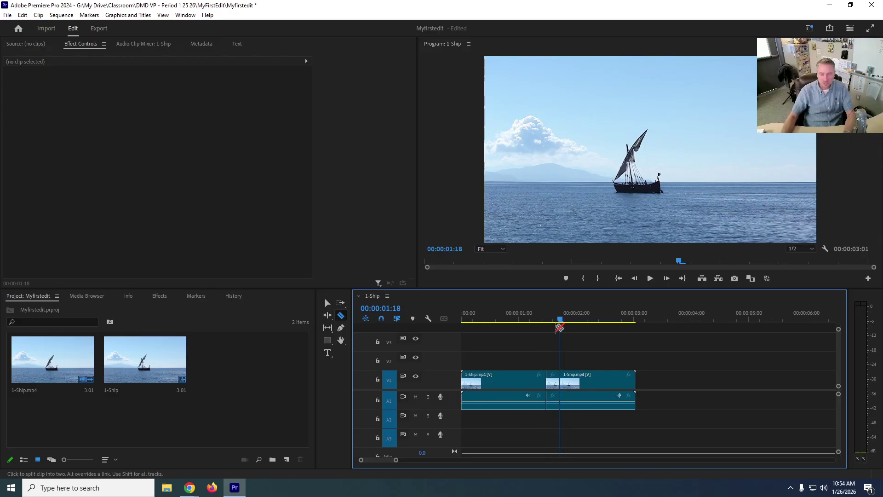
Step: Delete the short middle segment between the two cuts, leaving its gap open on the timeline
{"action": "left_click_drag", "start_coordinate": [560, 321], "coordinate": [462, 321]}
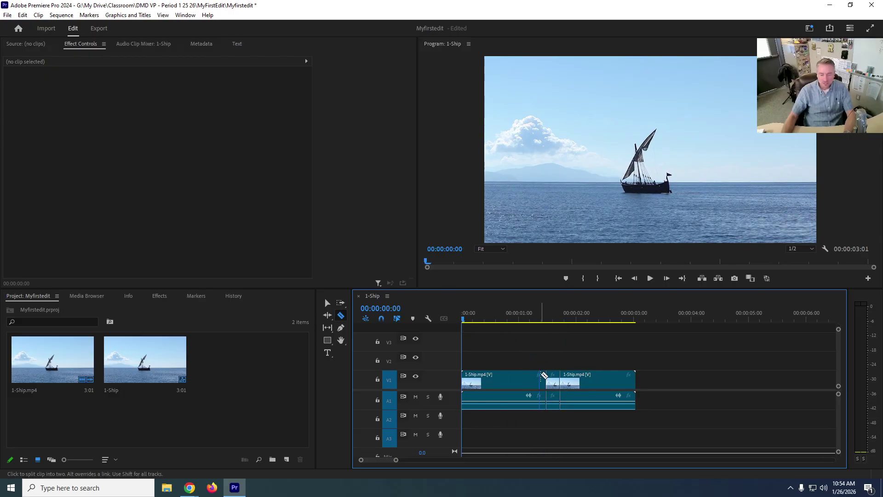
{"action": "left_click", "coordinate": [520, 383]}
{"action": "left_click", "coordinate": [327, 303]}
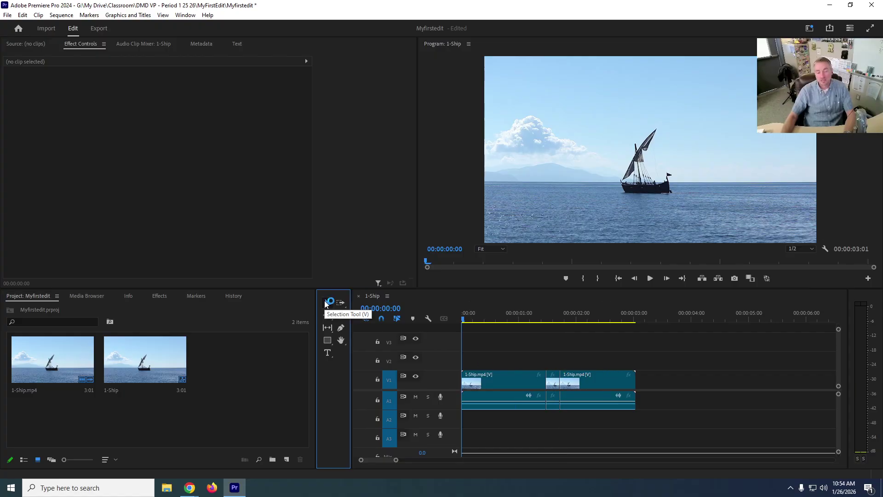
{"action": "left_click", "coordinate": [553, 385]}
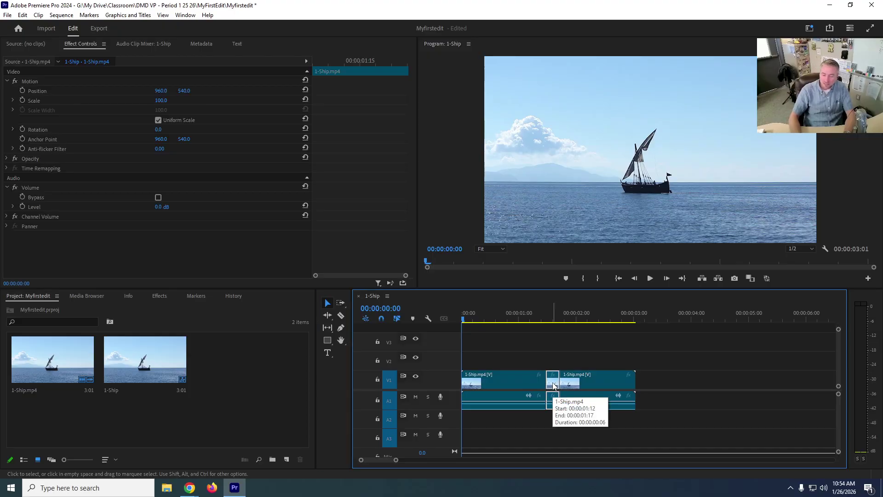
{"action": "key", "text": "Delete"}
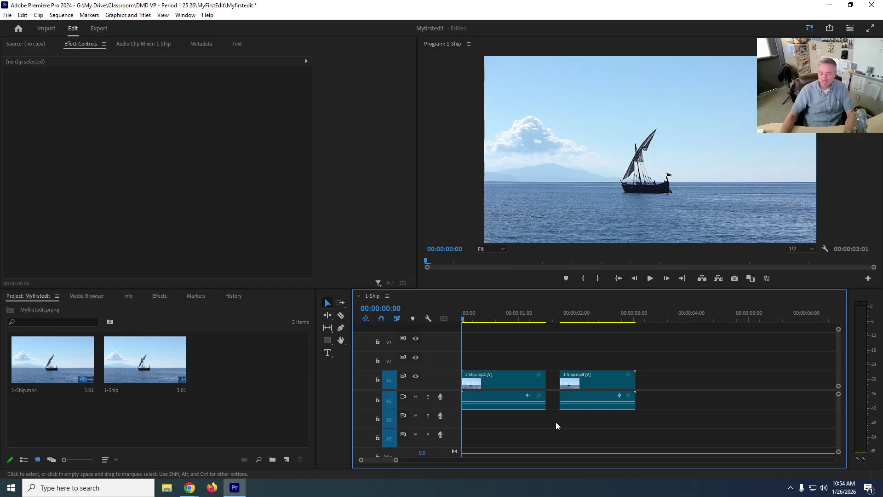
Step: Scrub through the first ship segment and undo the deletion of the middle segment
{"action": "left_click_drag", "start_coordinate": [464, 318], "coordinate": [497, 339]}
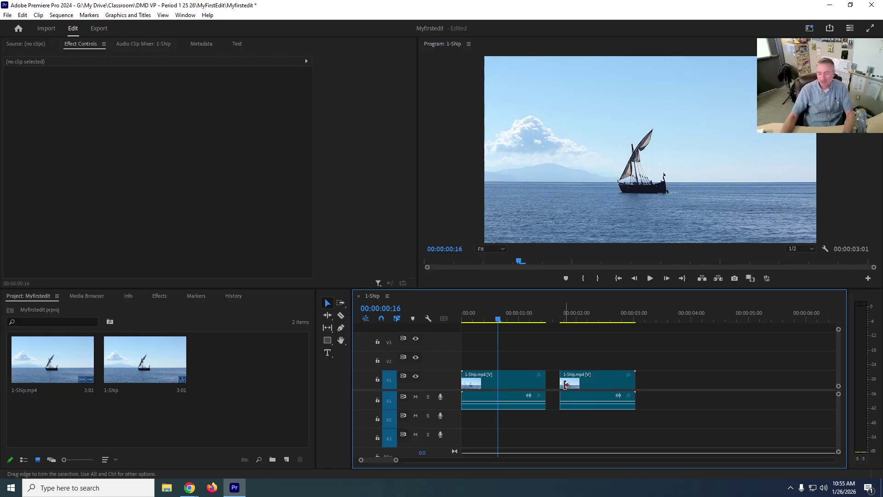
{"action": "left_click_drag", "start_coordinate": [498, 322], "coordinate": [511, 323]}
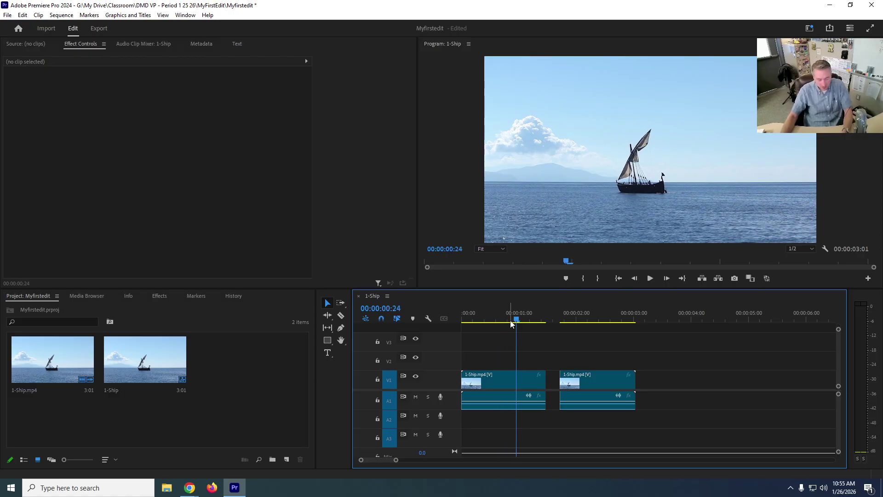
{"action": "key", "text": "ctrl+z"}
Step: Ripple delete the short middle segment so the following clip closes up, and undo that ripple delete
{"action": "left_click", "coordinate": [553, 389]}
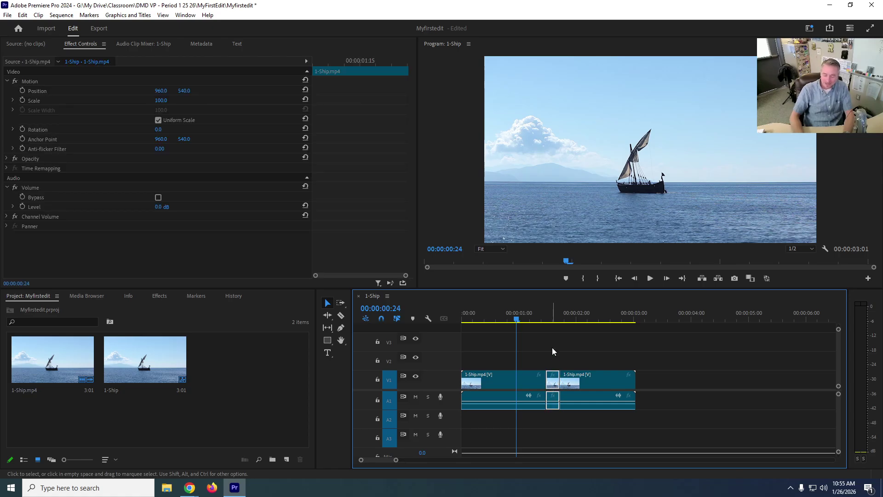
{"action": "key", "text": "shift+Delete"}
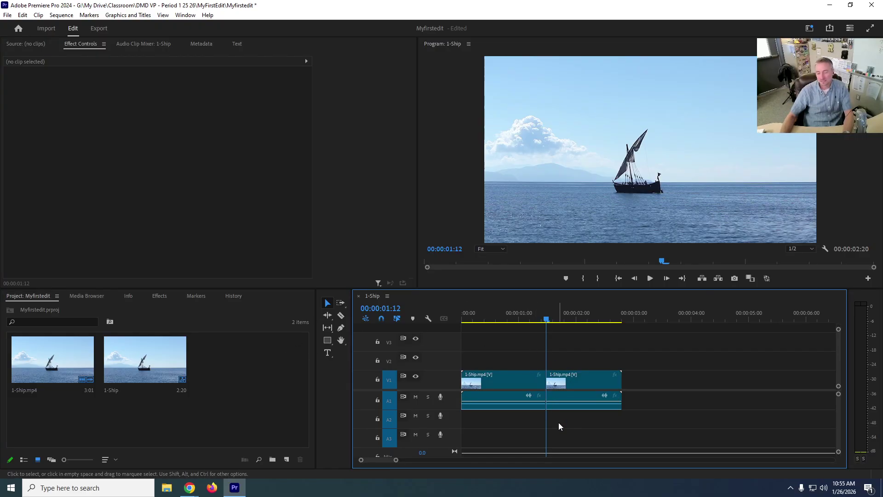
{"action": "key", "text": "ctrl+z"}
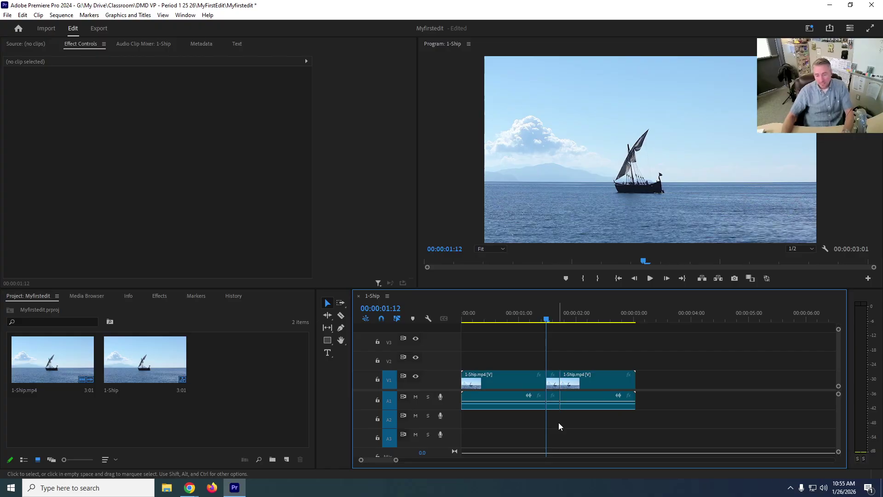
Step: Delete the short middle segment and close the gap it leaves between the two remaining ship segments
{"action": "left_click", "coordinate": [551, 381]}
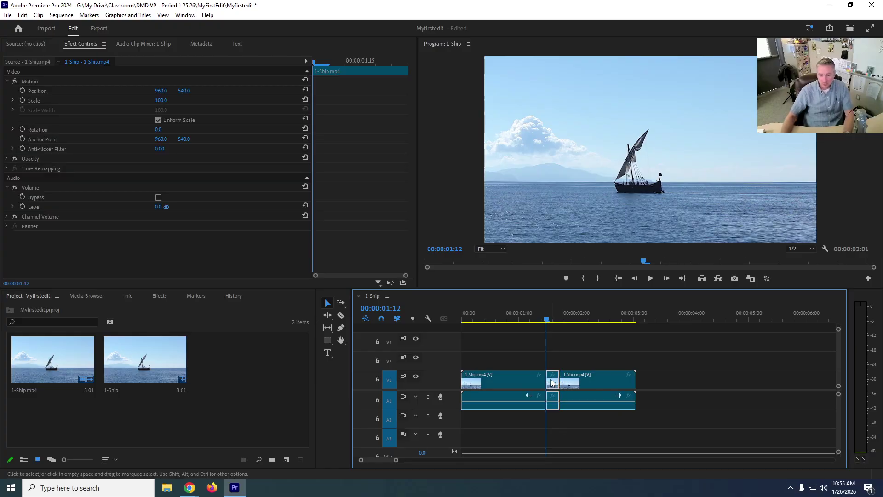
{"action": "key", "text": "Delete"}
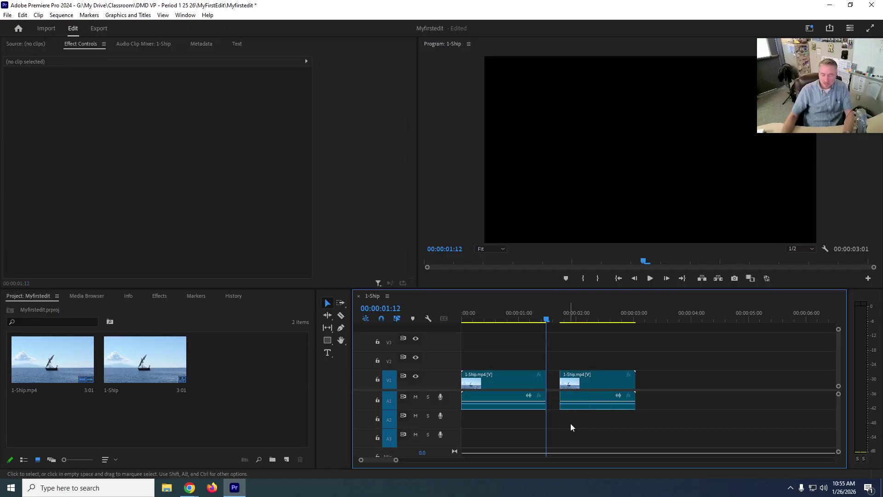
{"action": "left_click", "coordinate": [553, 382]}
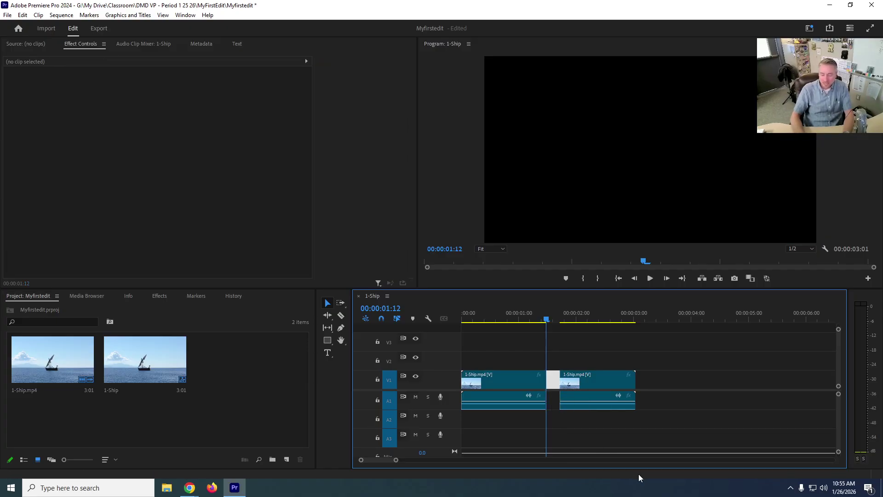
{"action": "key", "text": "Delete"}
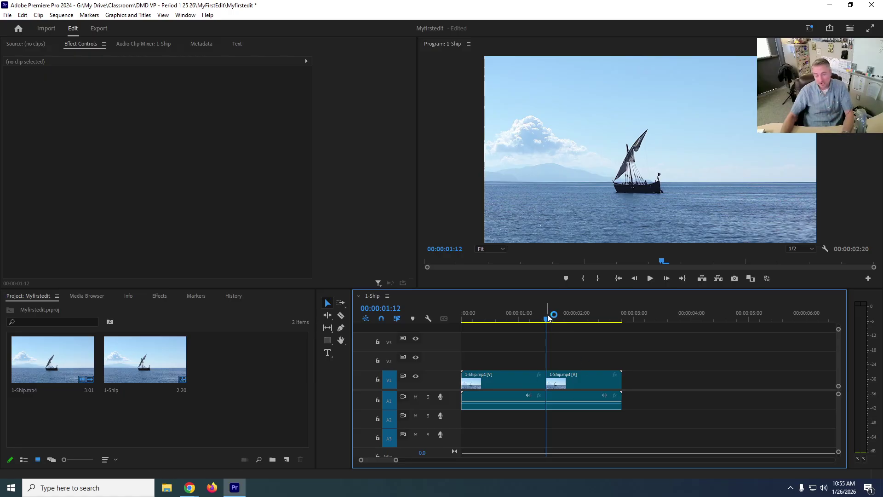
{"action": "left_click_drag", "start_coordinate": [546, 318], "coordinate": [523, 321]}
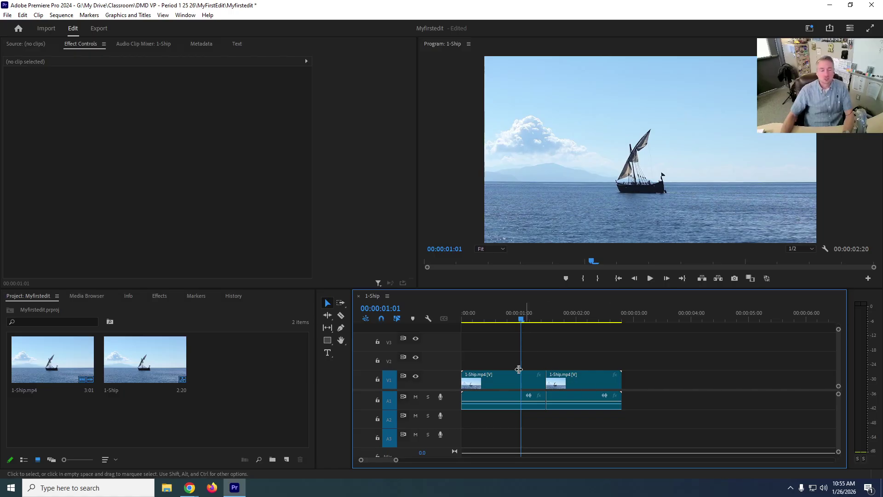
Step: Apply the Cross Dissolve video transition to the cut between the two ship segments
{"action": "left_click", "coordinate": [161, 296]}
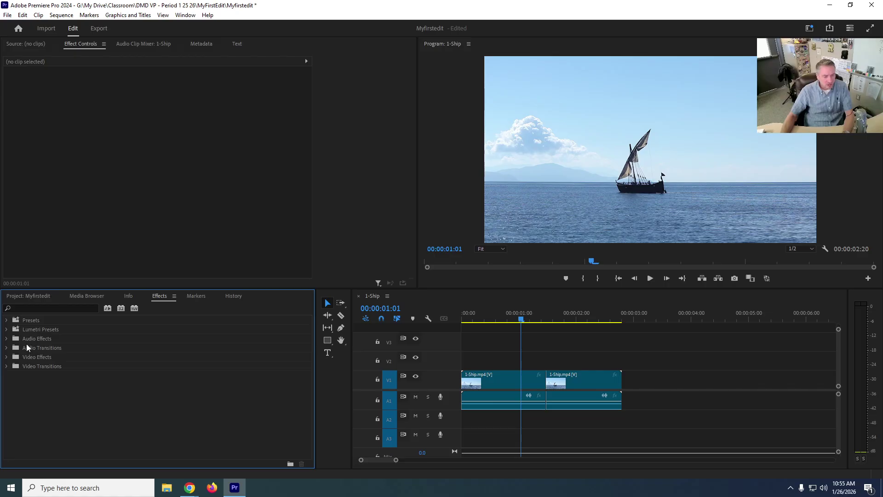
{"action": "left_click", "coordinate": [6, 366]}
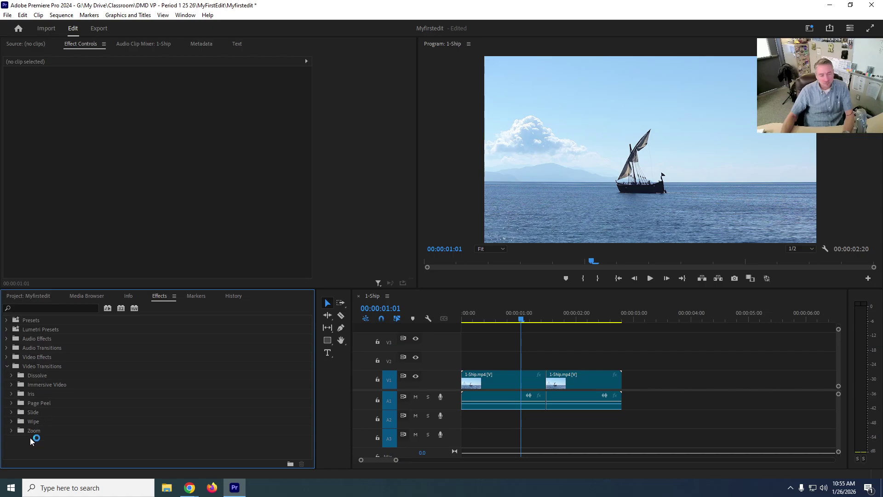
{"action": "left_click", "coordinate": [12, 375]}
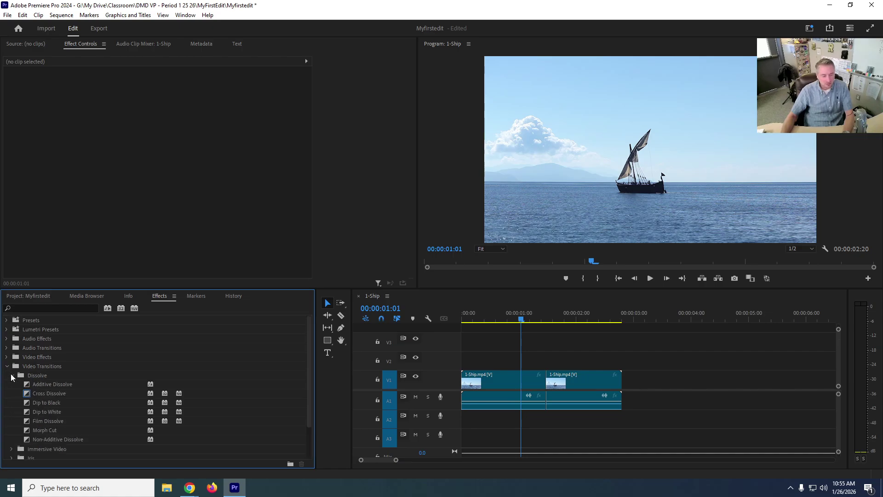
{"action": "left_click", "coordinate": [50, 393]}
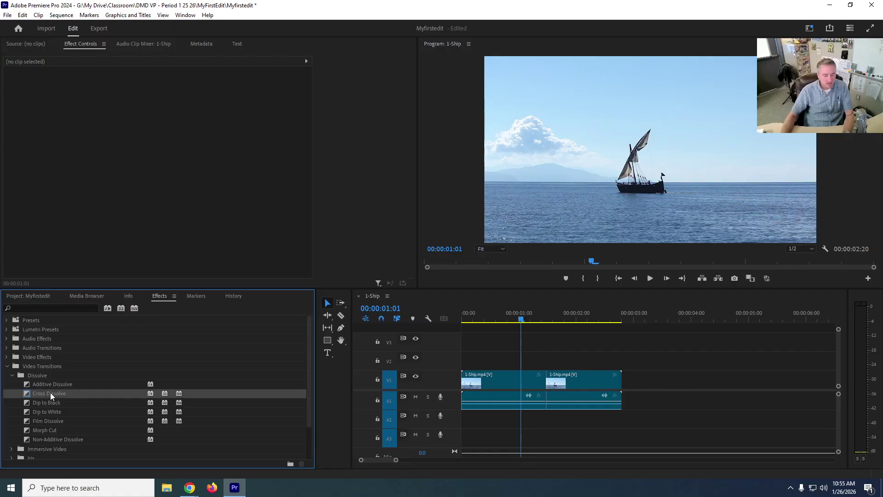
{"action": "left_click_drag", "start_coordinate": [50, 393], "coordinate": [548, 379]}
Step: Play the sequence from 00:00:00:08 to preview the Cross Dissolve between the ship segments
{"action": "left_click_drag", "start_coordinate": [522, 319], "coordinate": [480, 319]}
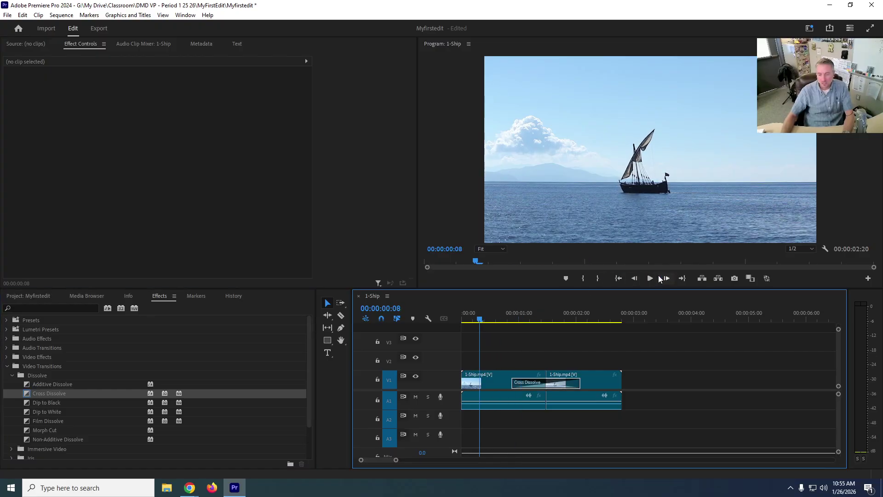
{"action": "left_click", "coordinate": [650, 278]}
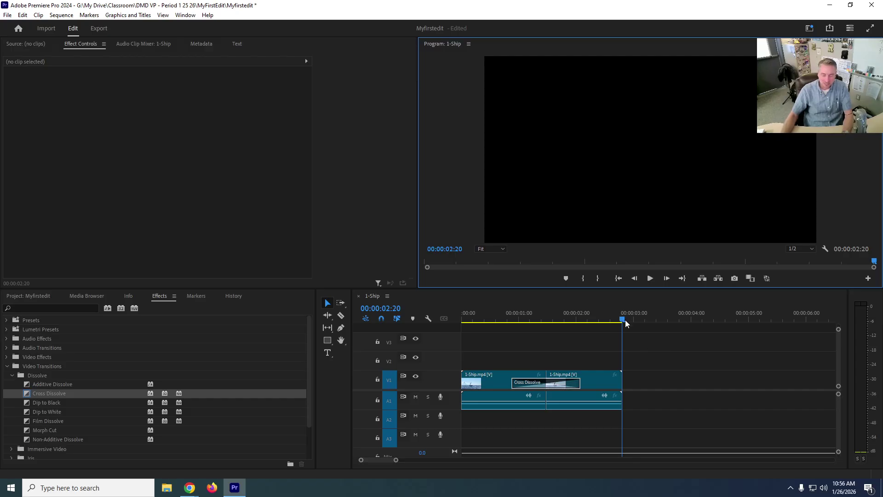
{"action": "left_click_drag", "start_coordinate": [624, 323], "coordinate": [495, 365]}
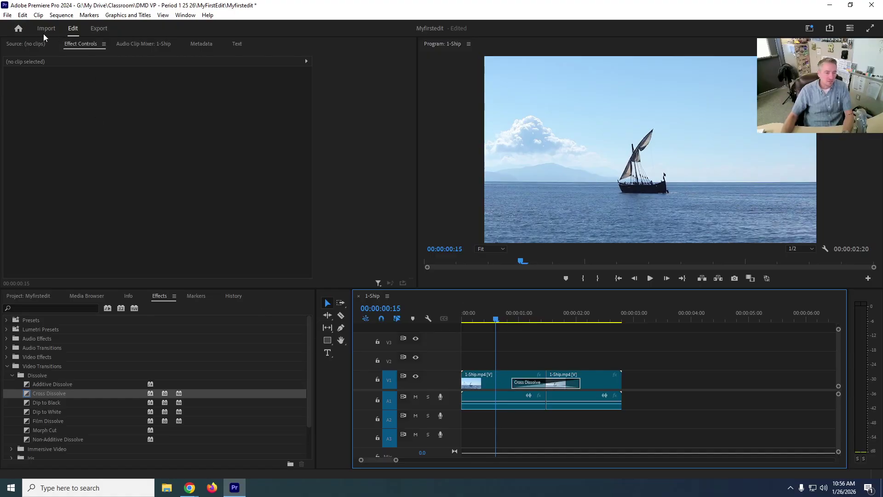
Step: Import 3-Temple from the DMD VP - Period 1 25 26 folder and place it on V1 directly after the second ship segment
{"action": "left_click", "coordinate": [37, 297]}
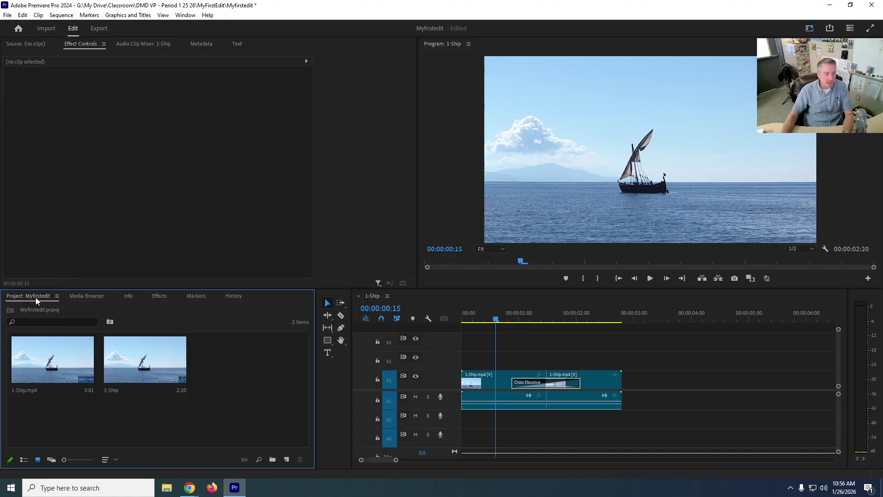
{"action": "left_click", "coordinate": [9, 17]}
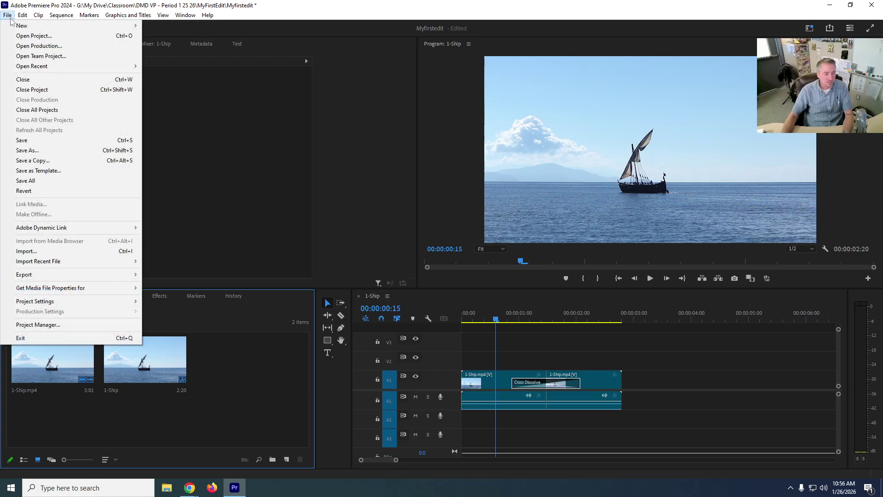
{"action": "left_click", "coordinate": [52, 248]}
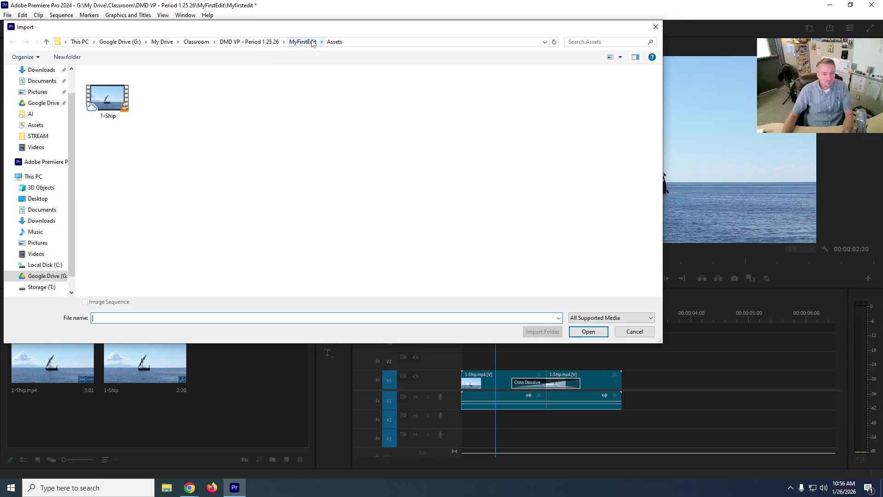
{"action": "left_click", "coordinate": [245, 42]}
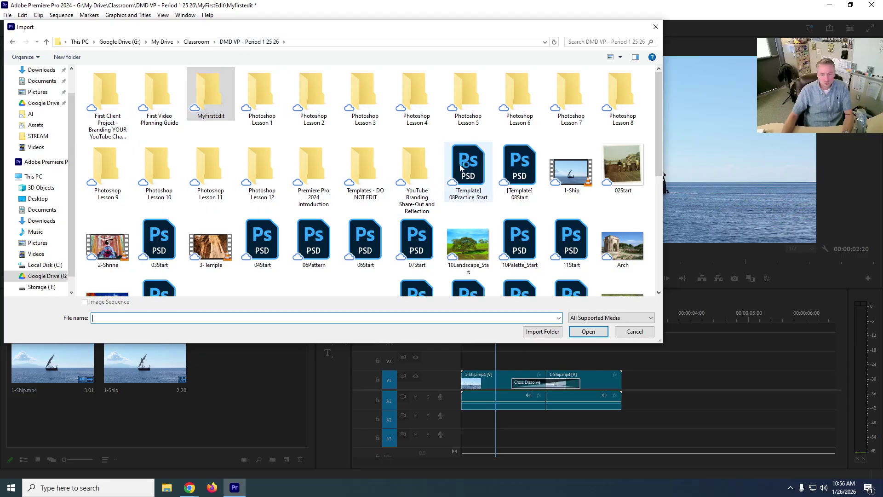
{"action": "scroll", "coordinate": [238, 246], "scroll_direction": "down", "scroll_amount": 3}
{"action": "scroll", "coordinate": [221, 177], "scroll_direction": "up", "scroll_amount": 2}
{"action": "scroll", "coordinate": [221, 177], "scroll_direction": "up", "scroll_amount": 1}
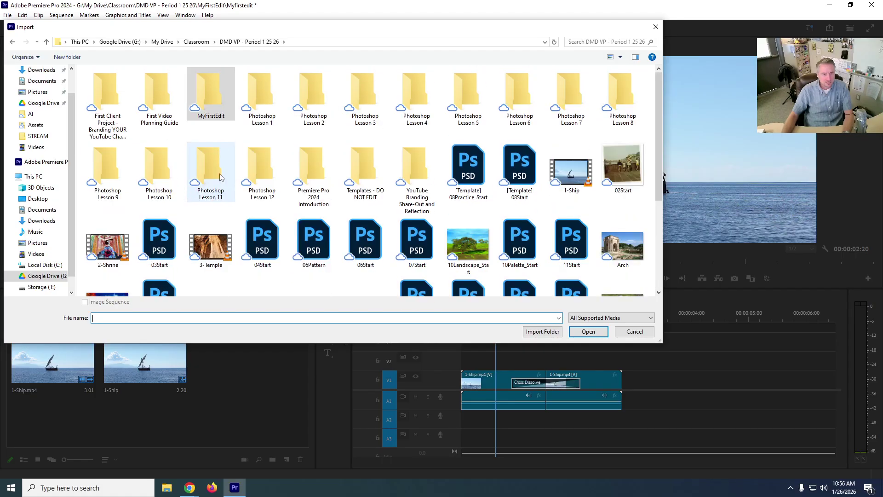
{"action": "left_click", "coordinate": [226, 242]}
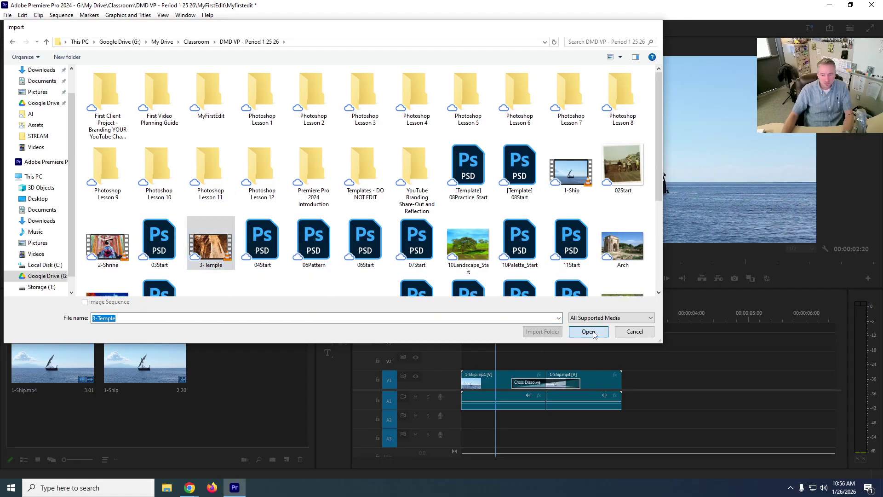
{"action": "left_click", "coordinate": [592, 332]}
{"action": "left_click_drag", "start_coordinate": [222, 370], "coordinate": [621, 384]}
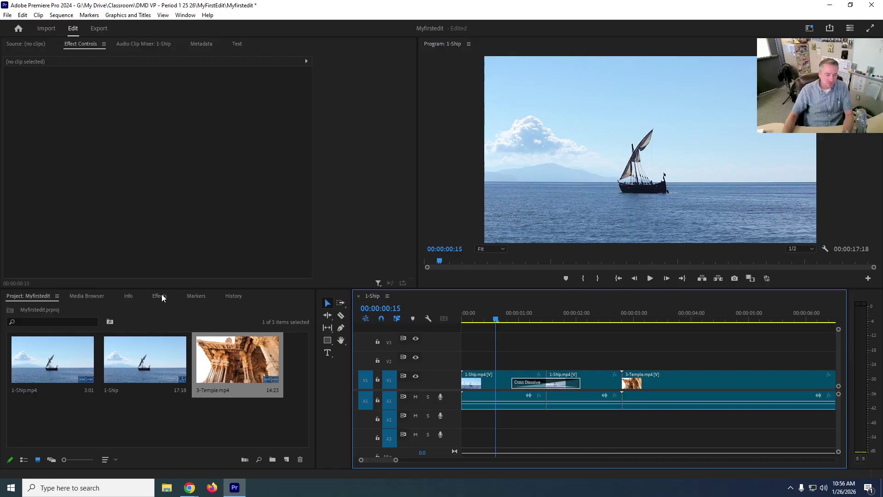
Step: Apply the Cross Dissolve video transition to the cut between the second ship segment and the temple clip
{"action": "left_click", "coordinate": [159, 296]}
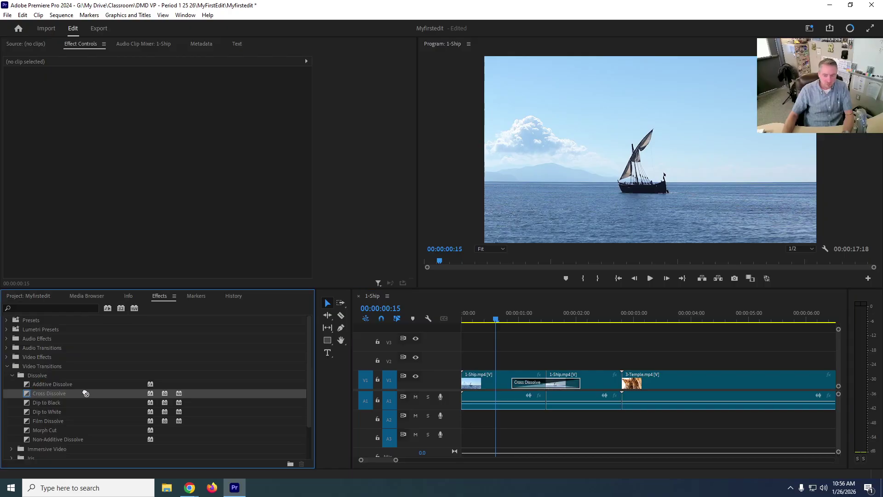
{"action": "left_click_drag", "start_coordinate": [85, 393], "coordinate": [632, 388]}
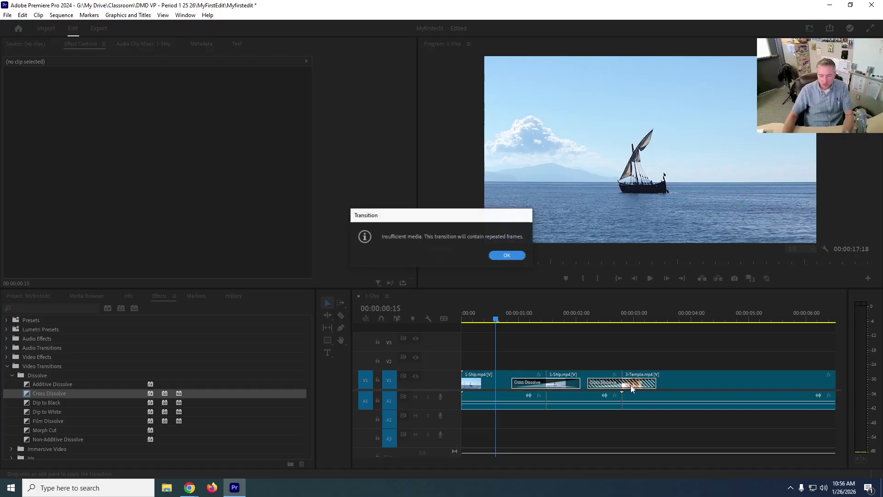
{"action": "left_click", "coordinate": [512, 253]}
Step: Delete the Cross Dissolve between the ship segments and the one between the second ship segment and the temple clip
{"action": "left_click", "coordinate": [536, 388]}
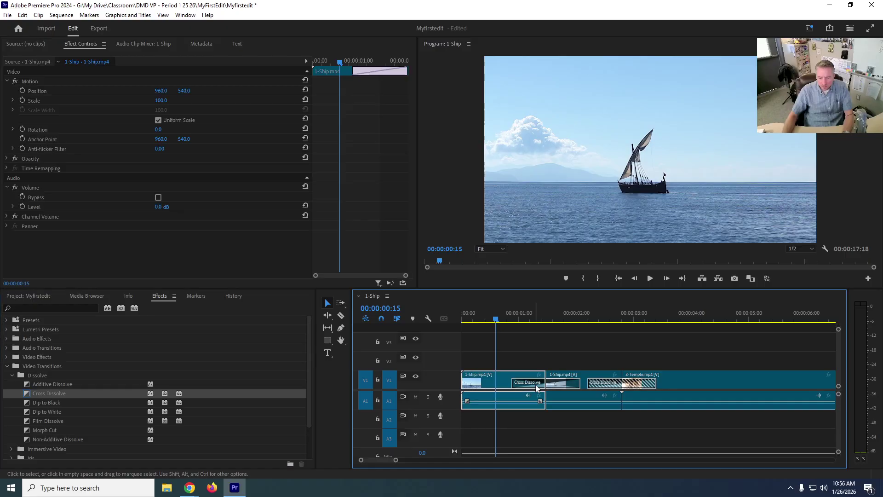
{"action": "left_click", "coordinate": [557, 385]}
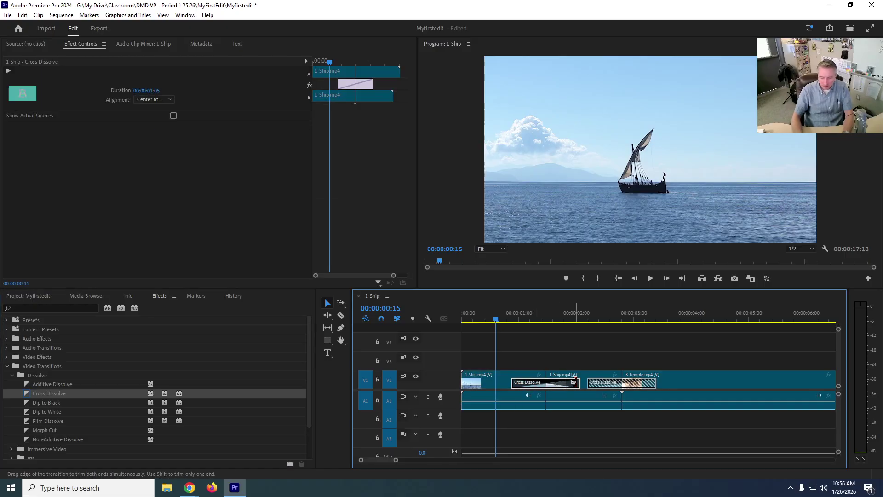
{"action": "key", "text": "Delete"}
{"action": "left_click", "coordinate": [612, 385]}
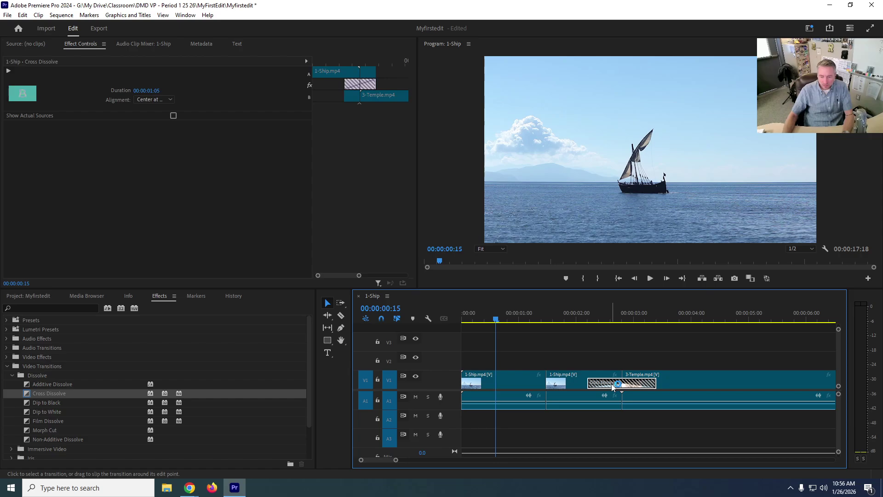
{"action": "key", "text": "Delete"}
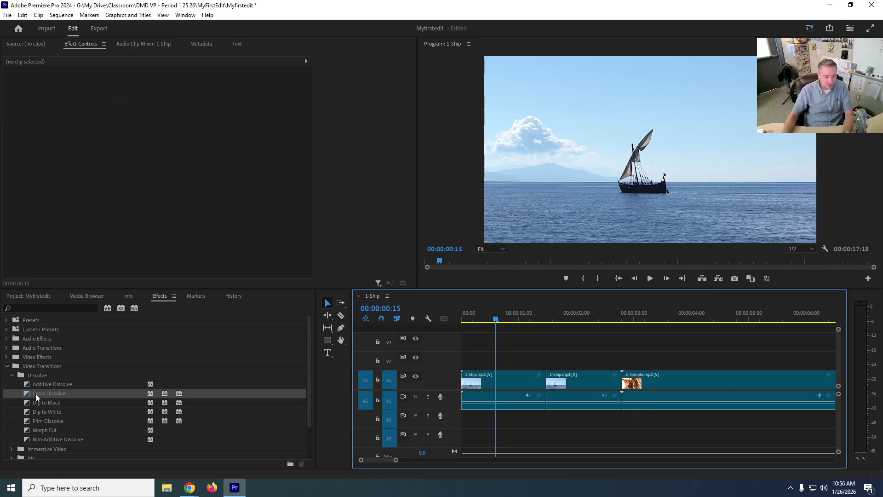
Step: Try the Cross Dissolve again between the second ship segment and the temple clip, and remove it
{"action": "left_click_drag", "start_coordinate": [37, 397], "coordinate": [648, 388]}
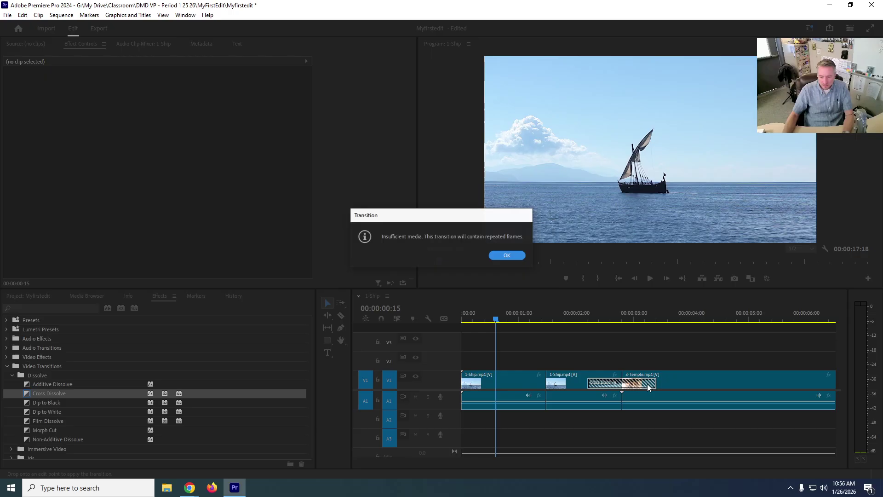
{"action": "left_click", "coordinate": [507, 255]}
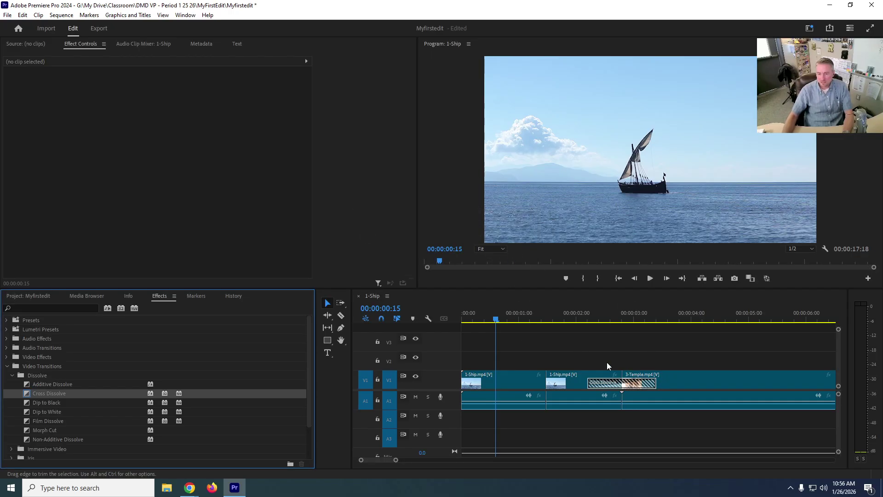
{"action": "left_click", "coordinate": [648, 386]}
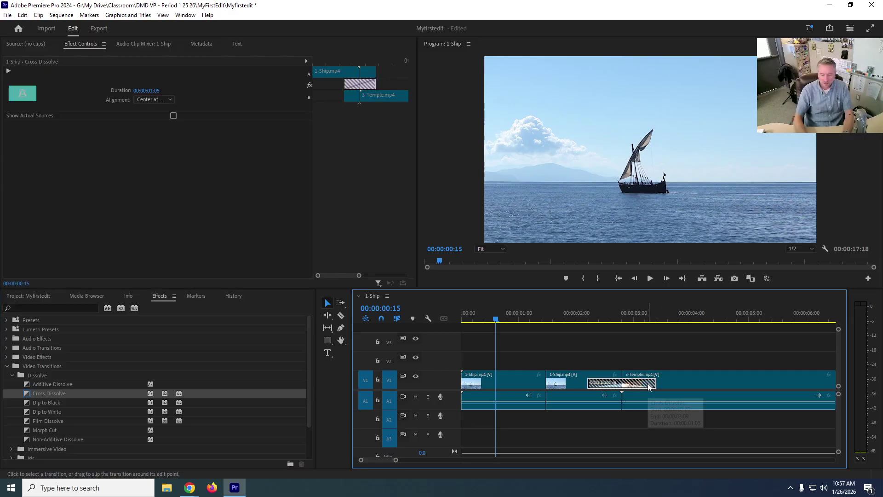
{"action": "key", "text": "Delete"}
Step: Ripple delete the second ship segment and apply a Cross Dissolve at the start of the temple clip
{"action": "left_click", "coordinate": [587, 388]}
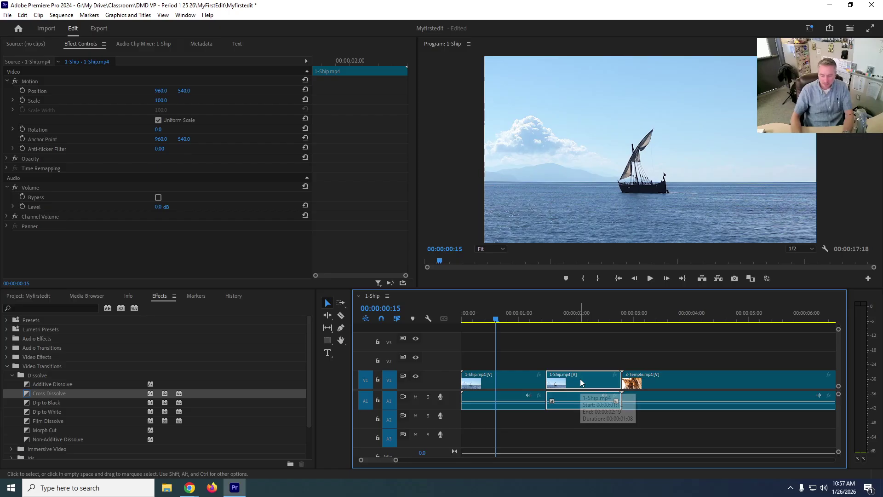
{"action": "key", "text": "shift+Delete"}
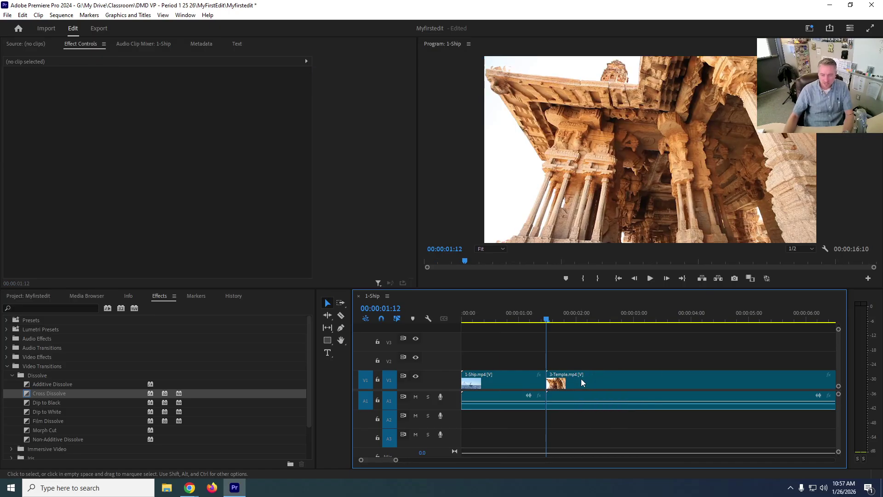
{"action": "left_click_drag", "start_coordinate": [73, 396], "coordinate": [550, 384]}
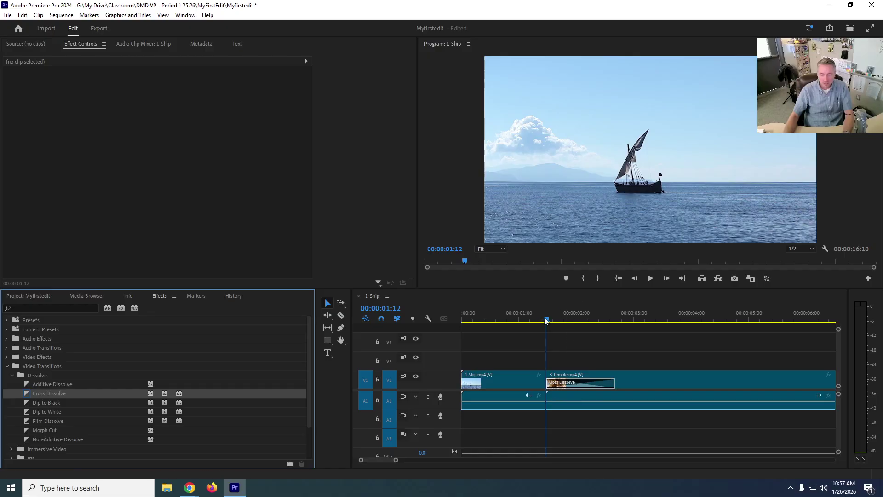
{"action": "left_click_drag", "start_coordinate": [546, 320], "coordinate": [524, 341]}
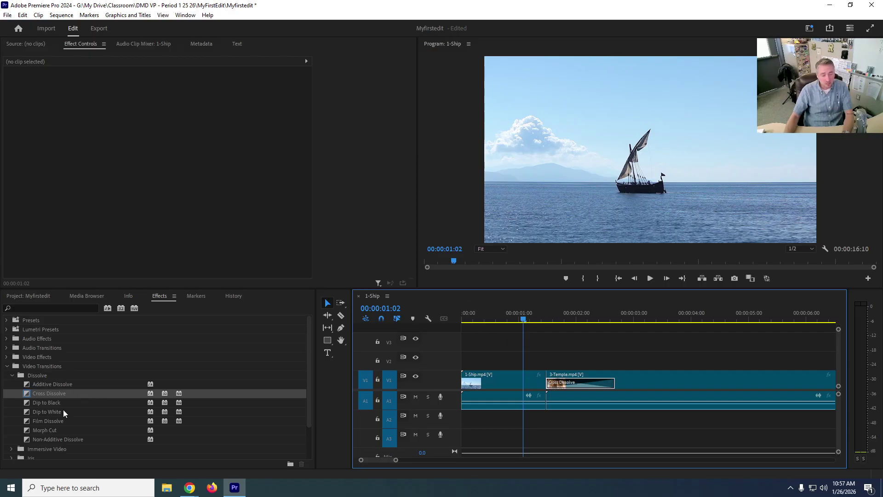
Step: Cut a short section out of the temple clip starting at 00:00:03:17 and ripple delete it to close the gap
{"action": "left_click", "coordinate": [12, 376]}
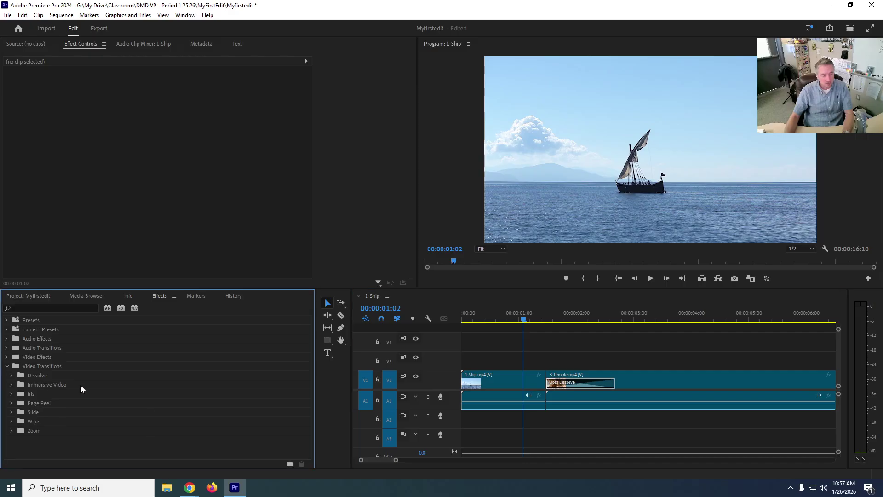
{"action": "left_click", "coordinate": [340, 316]}
{"action": "left_click", "coordinate": [672, 375]}
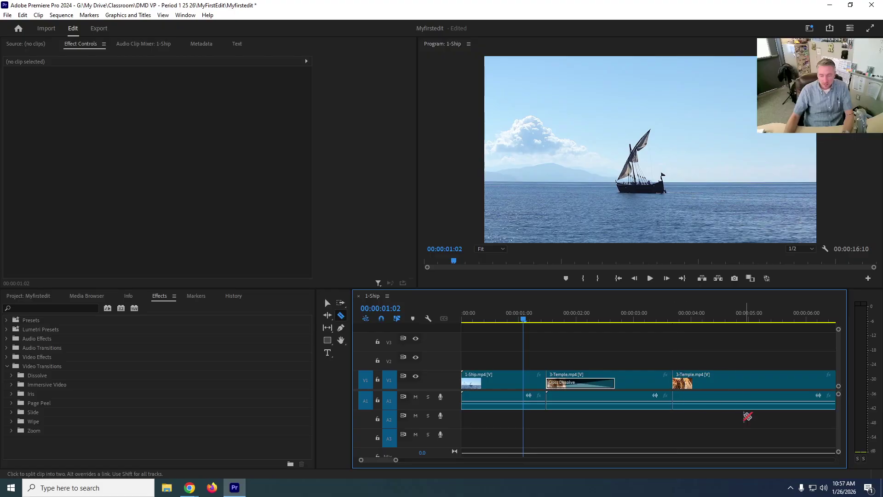
{"action": "left_click", "coordinate": [728, 383]}
{"action": "key", "text": "v"}
{"action": "left_click", "coordinate": [705, 382]}
{"action": "key", "text": "shift+Delete"}
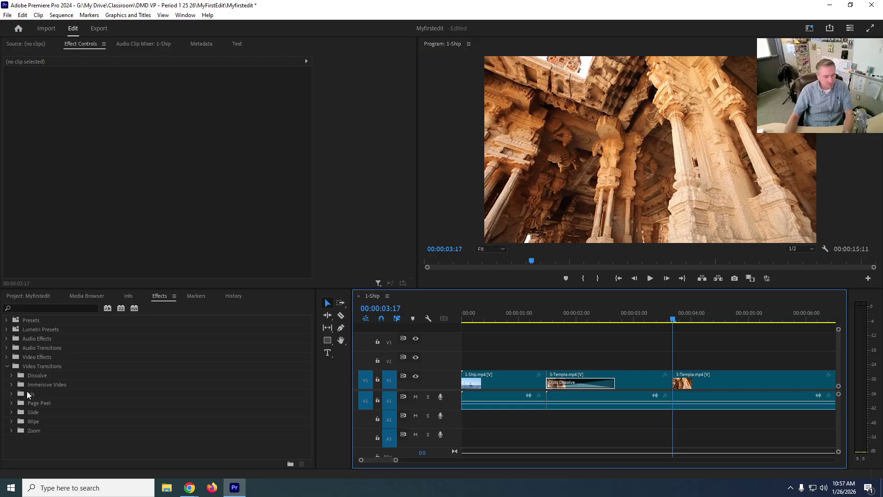
Step: Apply the Barn Doors wipe transition at the start of the second temple segment
{"action": "left_click", "coordinate": [12, 420]}
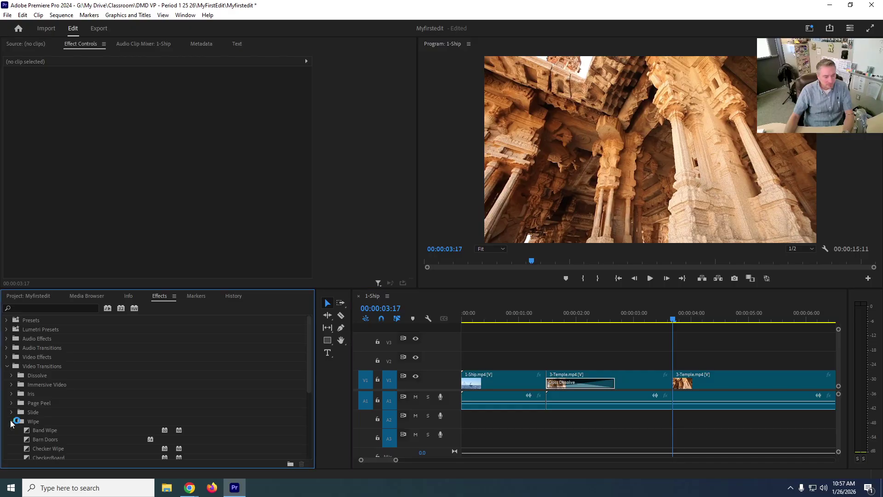
{"action": "scroll", "coordinate": [82, 413], "scroll_direction": "down", "scroll_amount": 1}
{"action": "scroll", "coordinate": [82, 417], "scroll_direction": "down", "scroll_amount": 1}
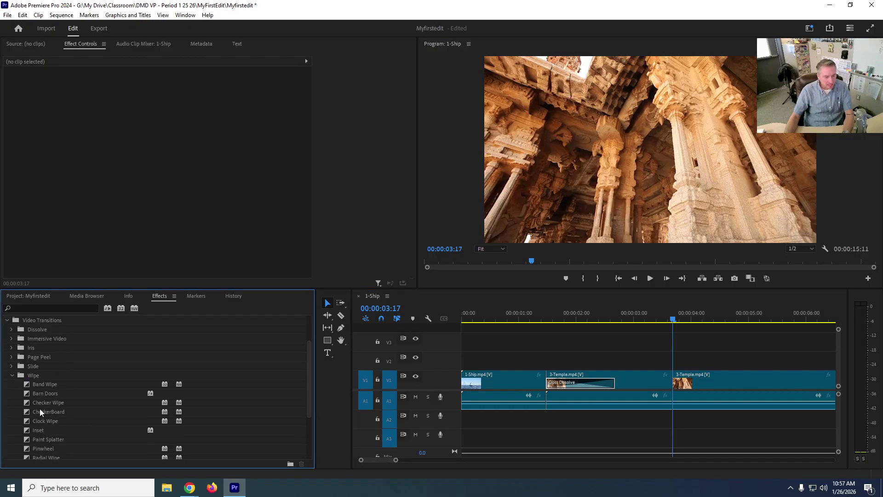
{"action": "left_click_drag", "start_coordinate": [35, 393], "coordinate": [478, 391]}
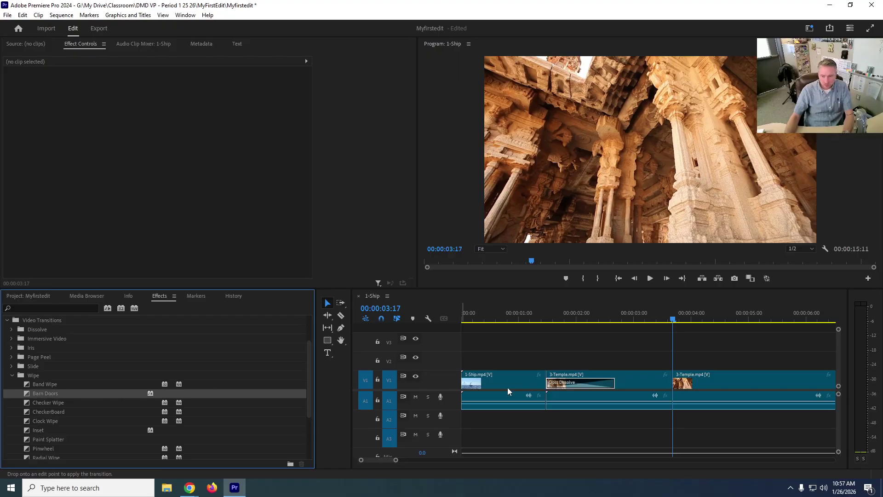
{"action": "left_click_drag", "start_coordinate": [684, 380], "coordinate": [680, 379]}
Step: Play the sequence across the Barn Doors transition to preview it, and return the playhead to 00:00:00:00
{"action": "left_click", "coordinate": [630, 322]}
{"action": "left_click", "coordinate": [650, 278]}
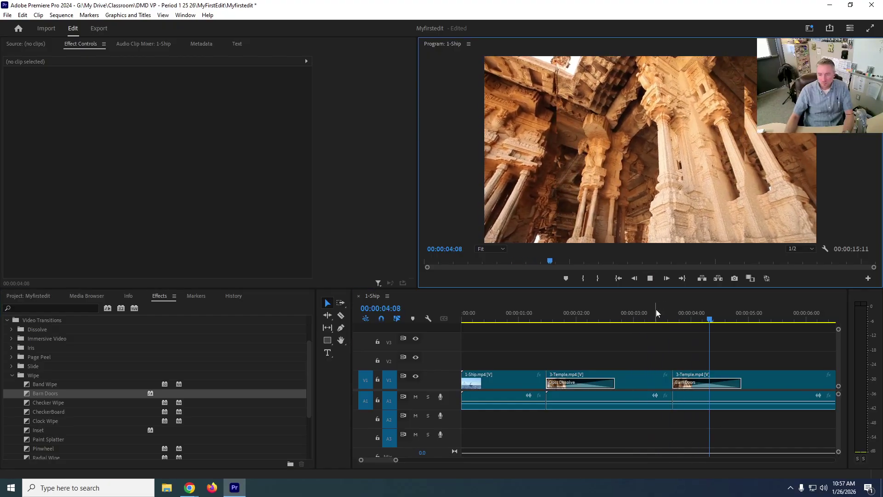
{"action": "left_click", "coordinate": [648, 279]}
{"action": "left_click_drag", "start_coordinate": [400, 461], "coordinate": [358, 461]}
{"action": "left_click_drag", "start_coordinate": [588, 320], "coordinate": [439, 331]}
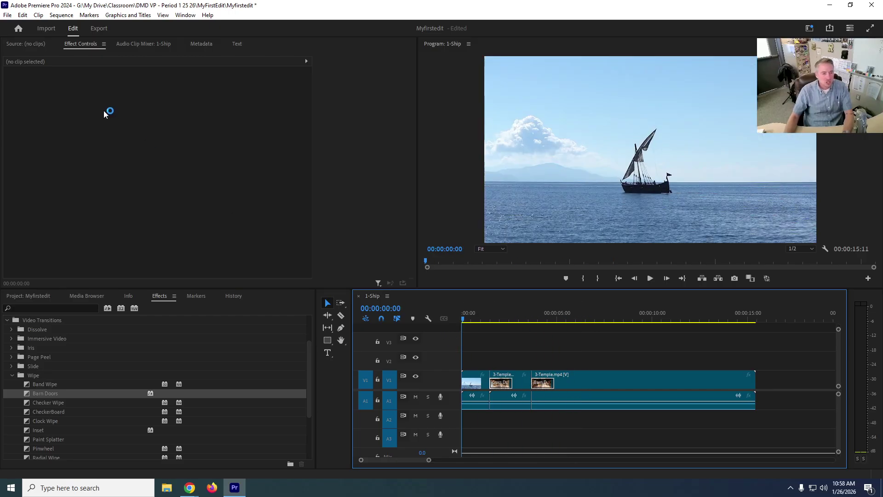
Step: Import the Check graphic from the Graphics folder under Shared drives, TechSupport, Assets
{"action": "left_click", "coordinate": [7, 15]}
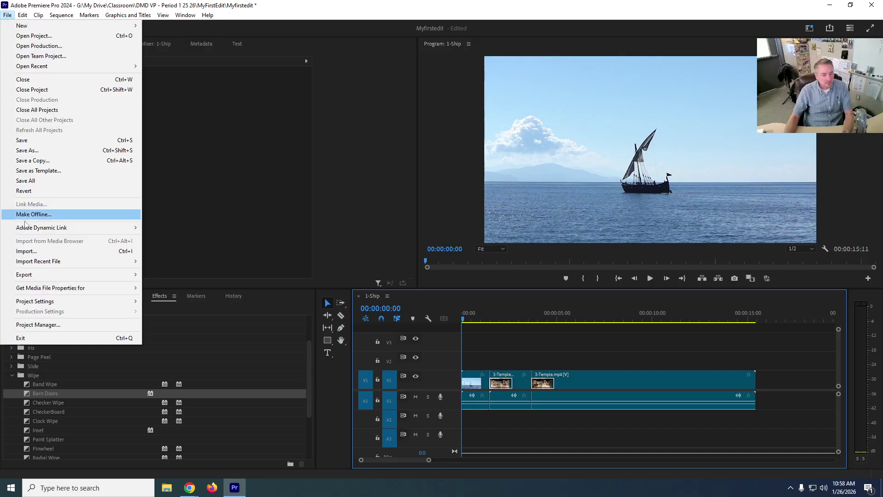
{"action": "left_click", "coordinate": [36, 251]}
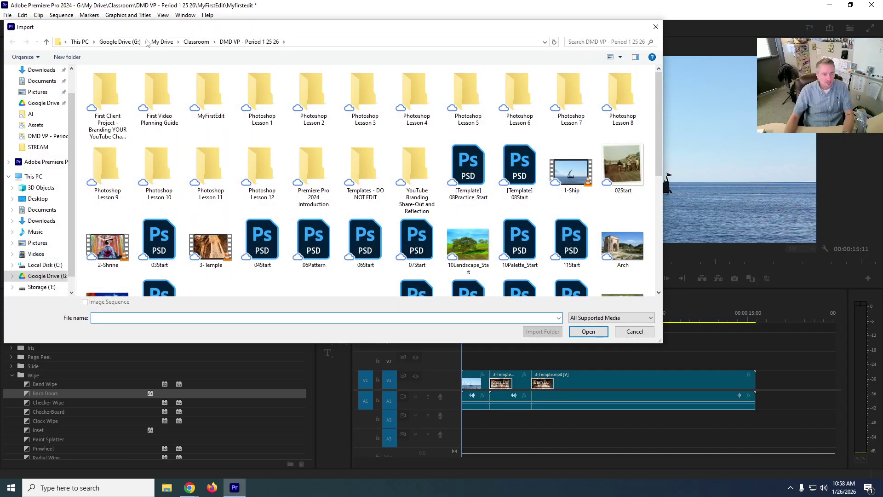
{"action": "left_click", "coordinate": [46, 103]}
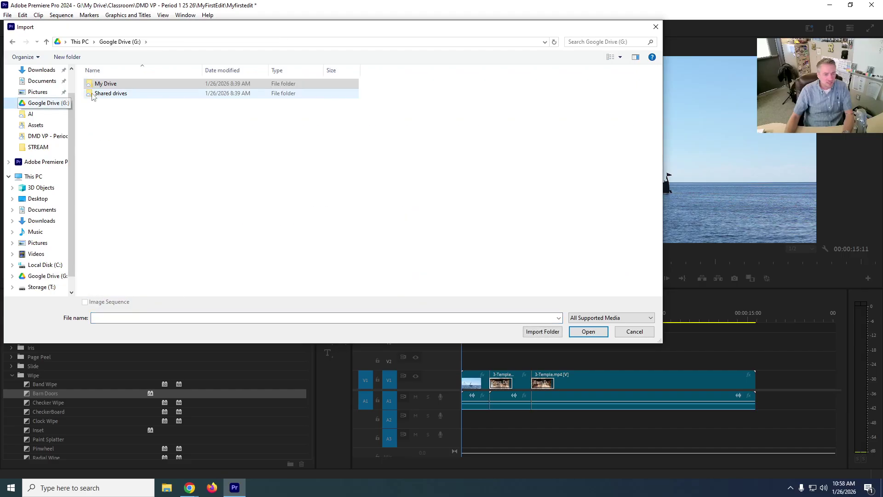
{"action": "double_click", "coordinate": [107, 92]}
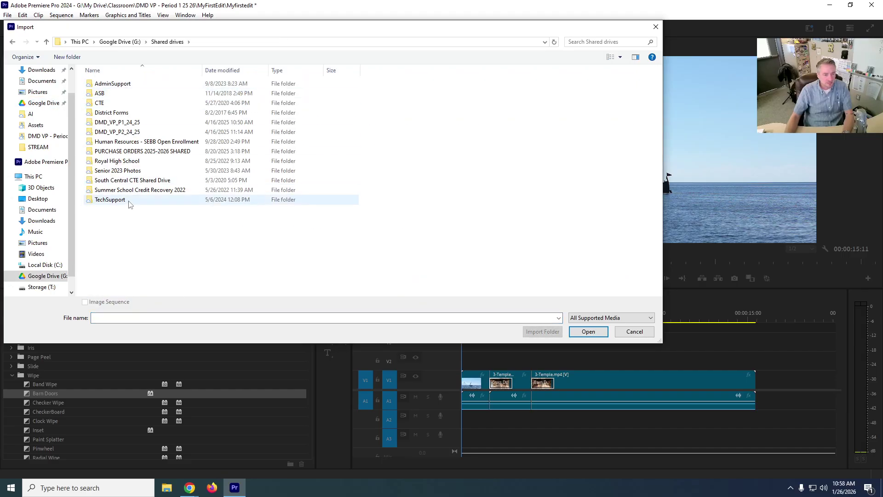
{"action": "double_click", "coordinate": [115, 199]}
{"action": "double_click", "coordinate": [120, 83]}
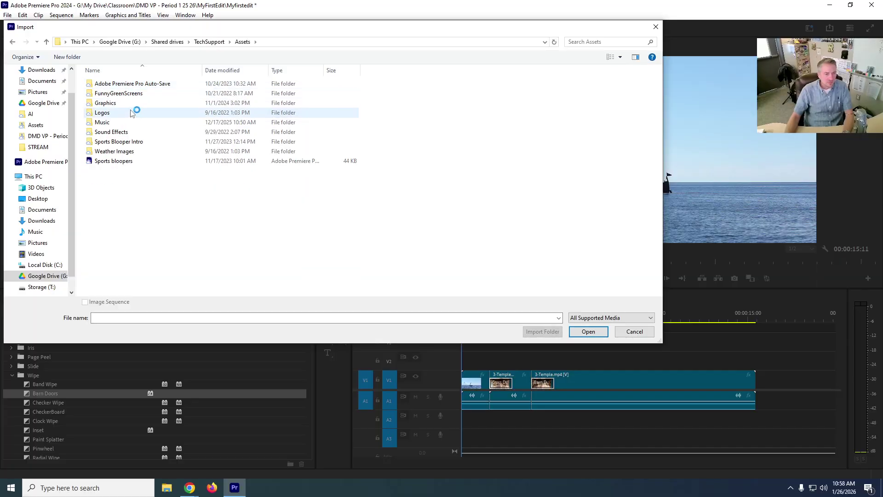
{"action": "double_click", "coordinate": [132, 104]}
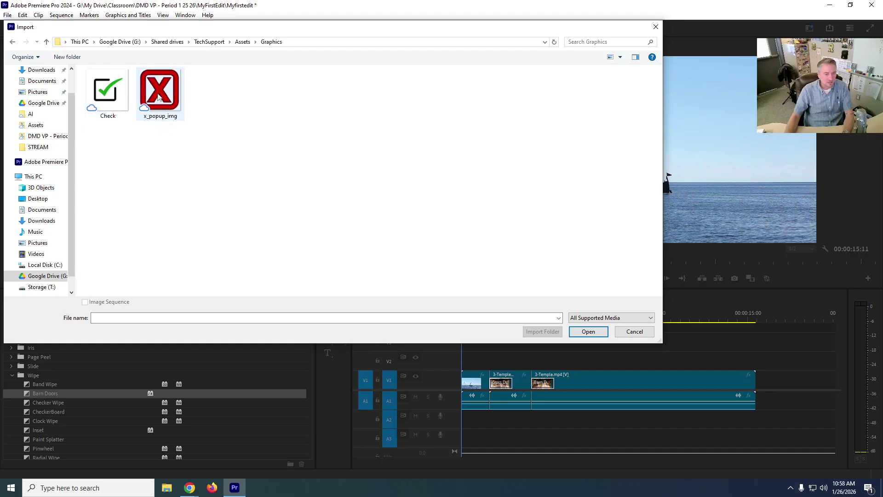
{"action": "left_click", "coordinate": [103, 99]}
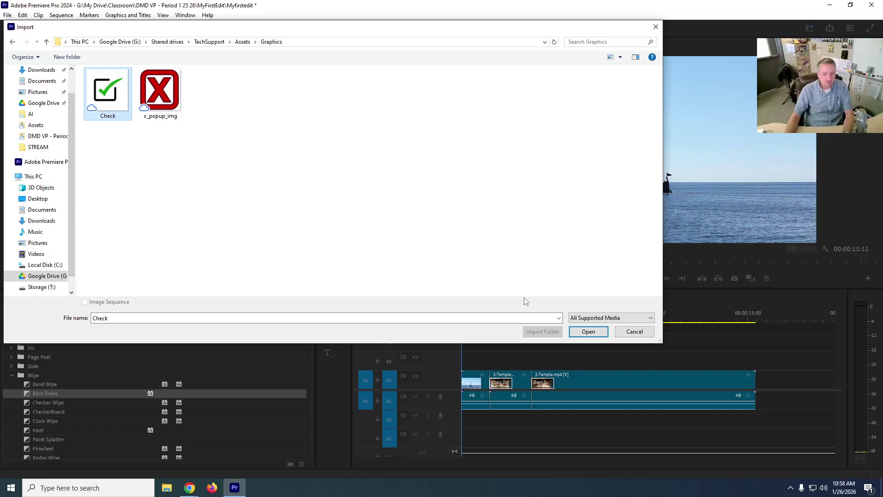
{"action": "left_click", "coordinate": [588, 331]}
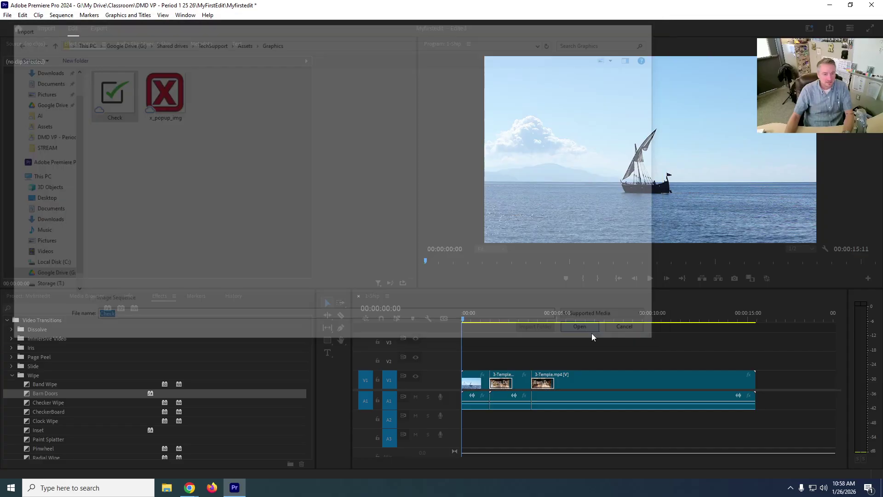
Step: Import InstrumentalHH2 from the Music folder under Assets and place it on A2 at the start of the sequence
{"action": "left_click", "coordinate": [10, 16]}
{"action": "left_click", "coordinate": [38, 249]}
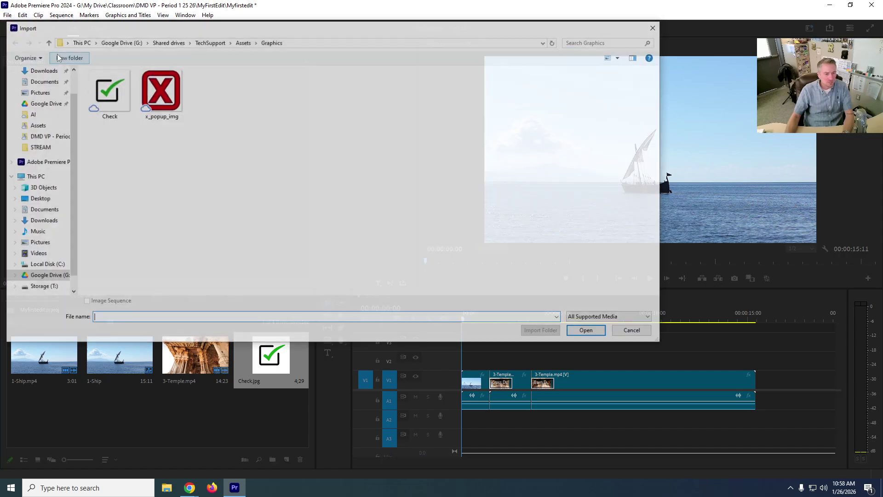
{"action": "left_click", "coordinate": [242, 42]}
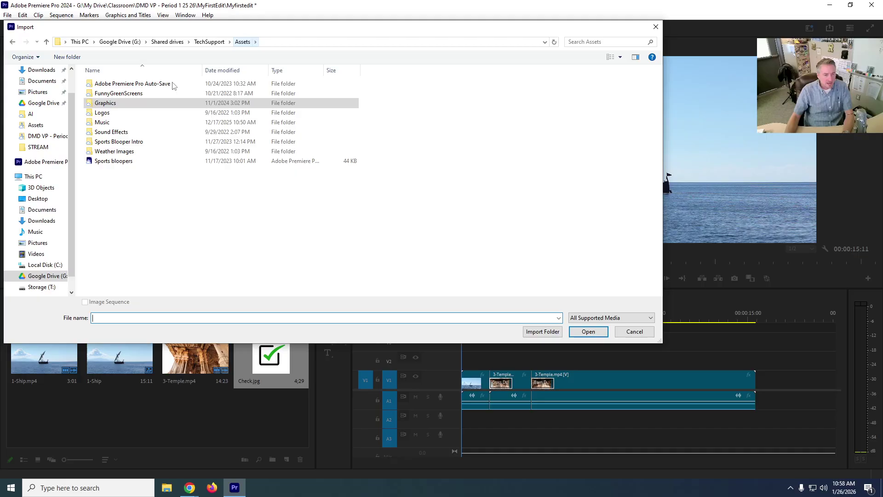
{"action": "double_click", "coordinate": [115, 123]}
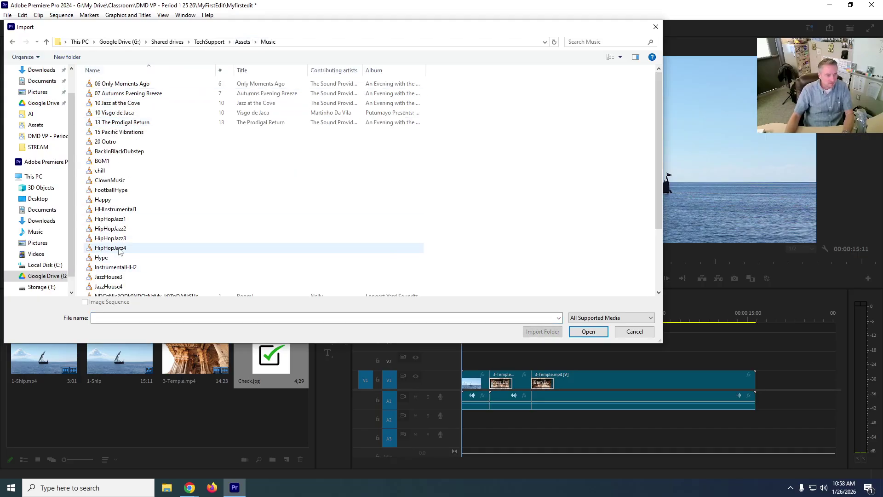
{"action": "left_click", "coordinate": [123, 270]}
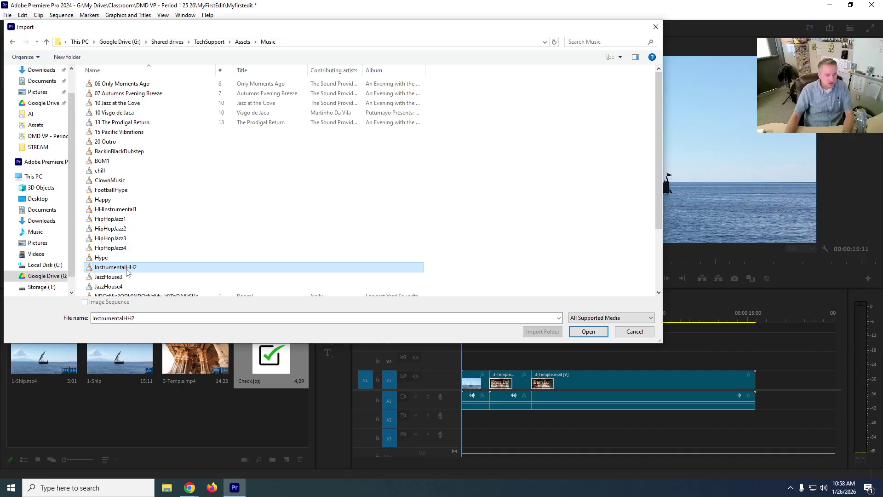
{"action": "left_click", "coordinate": [588, 333]}
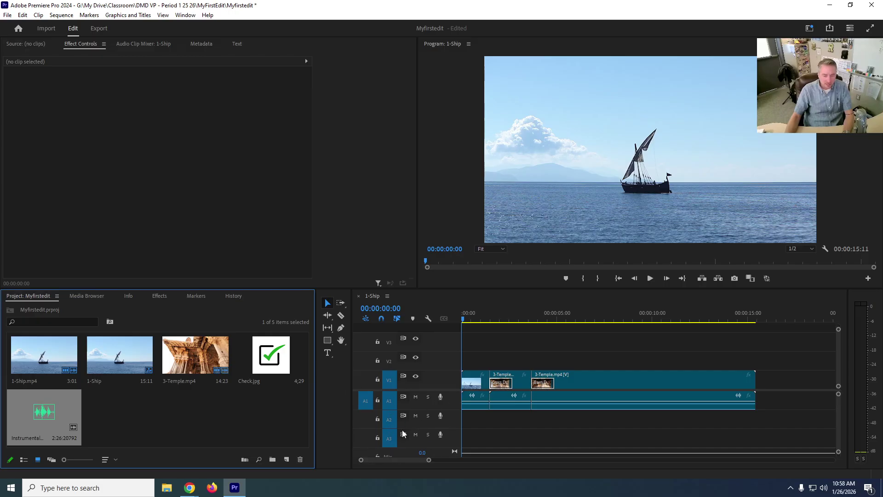
{"action": "left_click_drag", "start_coordinate": [282, 431], "coordinate": [463, 424]}
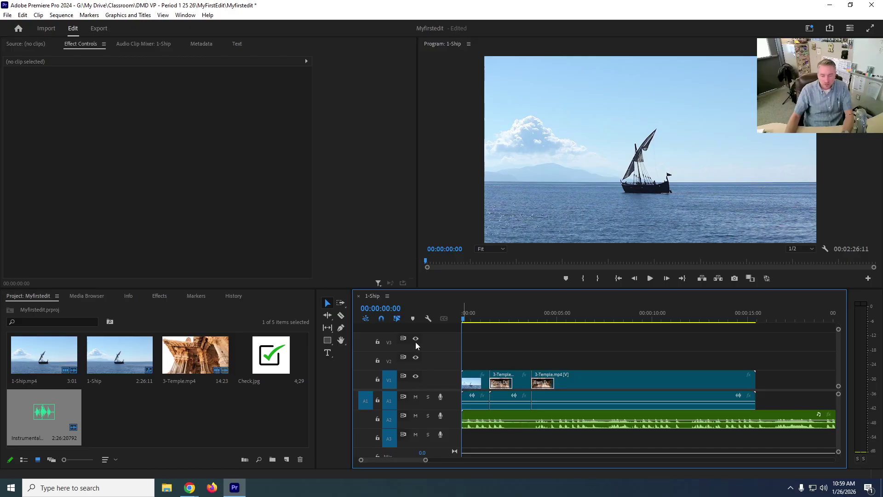
Step: Place Check.jpg on V2 above the end of the ship clip, and play the sequence from near the start to preview it
{"action": "left_click_drag", "start_coordinate": [269, 362], "coordinate": [473, 361]}
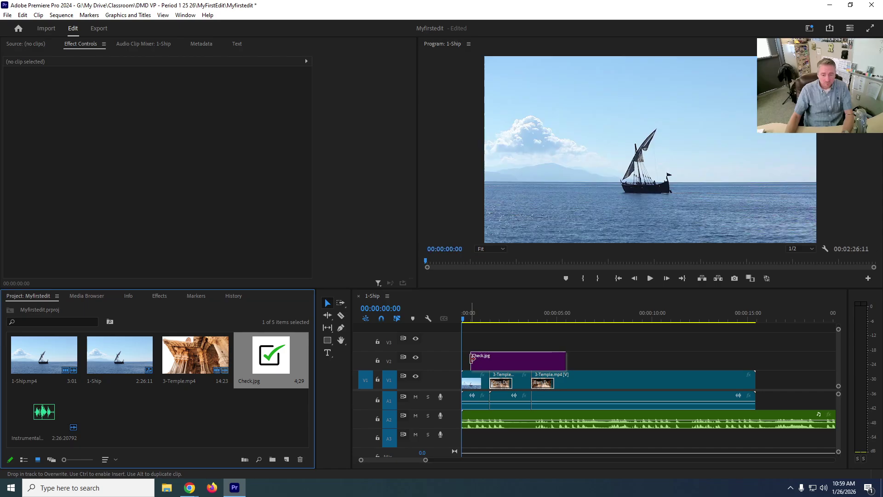
{"action": "mouse_move", "coordinate": [462, 321]}
{"action": "left_mouse_down"}
{"action": "mouse_move", "coordinate": [503, 324]}
{"action": "mouse_move", "coordinate": [464, 324]}
{"action": "left_mouse_up"}
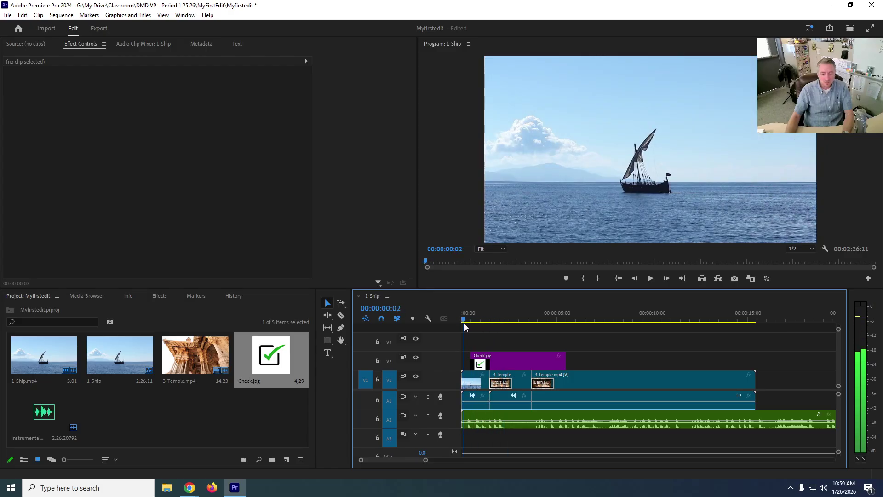
{"action": "left_click", "coordinate": [650, 279]}
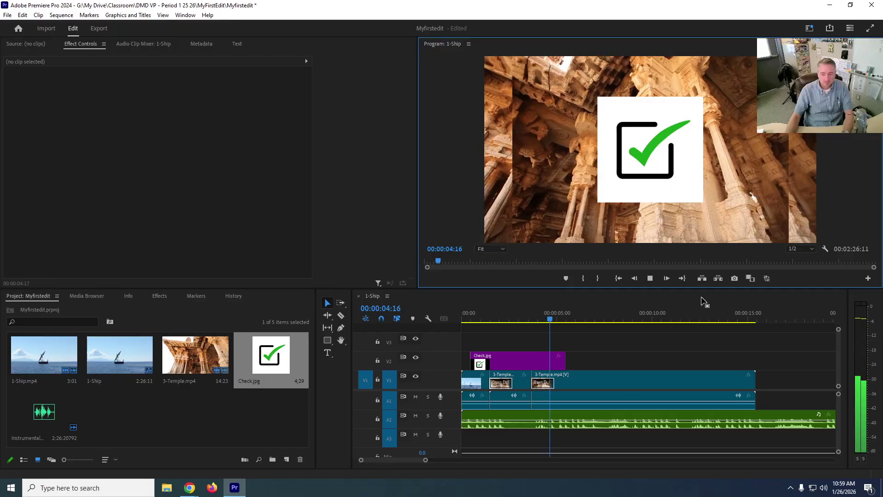
{"action": "left_click", "coordinate": [649, 278]}
Step: Shorten Check.jpg on V2 by trimming its end to about the 2-second mark, just past the first temple cut
{"action": "left_click", "coordinate": [525, 363]}
{"action": "left_click_drag", "start_coordinate": [568, 359], "coordinate": [503, 362]}
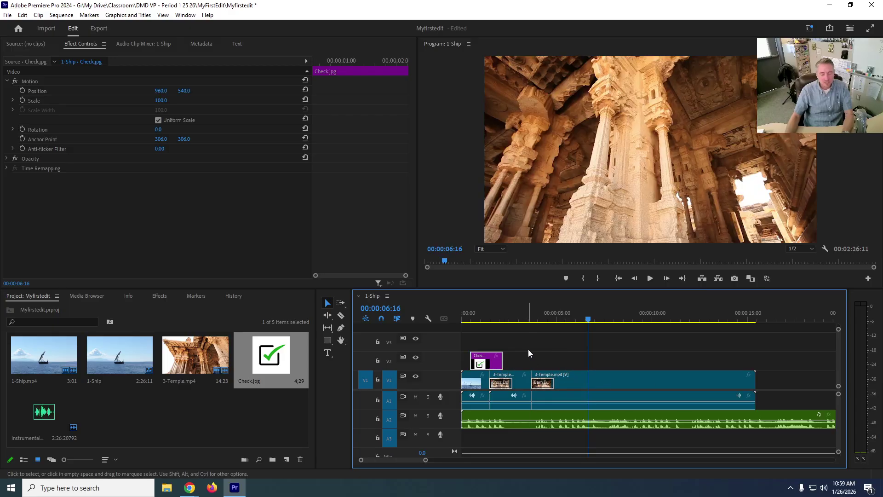
Step: At 00:00:01:16, transform the Check graphic to scale 177.4, position 545.2, 542.7 and rotation -52°
{"action": "left_click_drag", "start_coordinate": [588, 320], "coordinate": [493, 366]}
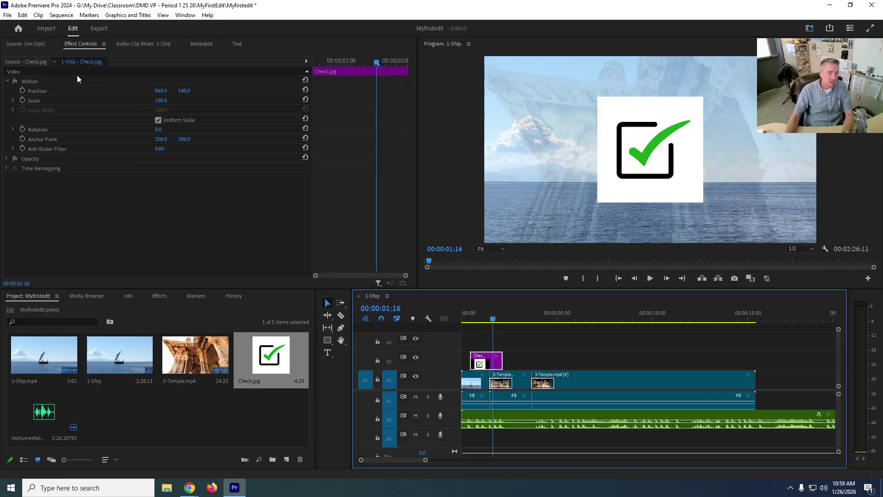
{"action": "left_click", "coordinate": [39, 100]}
{"action": "left_click_drag", "start_coordinate": [597, 100], "coordinate": [441, 56]}
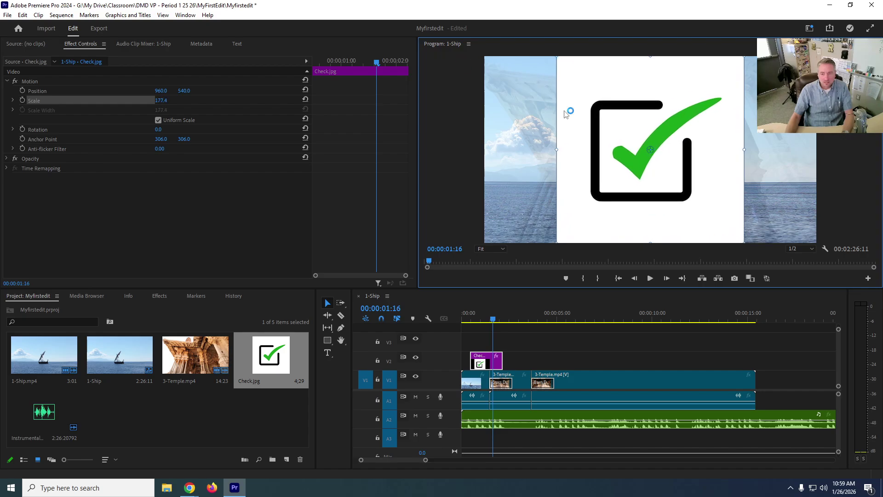
{"action": "left_click_drag", "start_coordinate": [626, 148], "coordinate": [553, 148]}
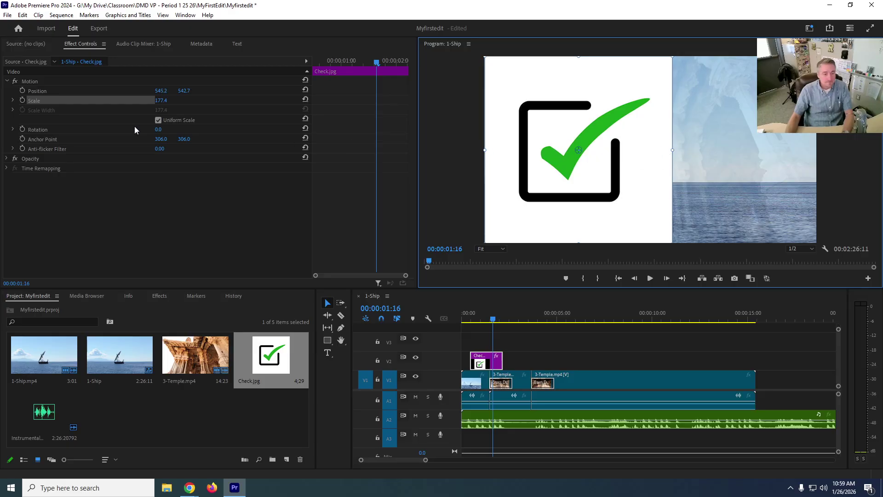
{"action": "left_click_drag", "start_coordinate": [159, 131], "coordinate": [133, 130]}
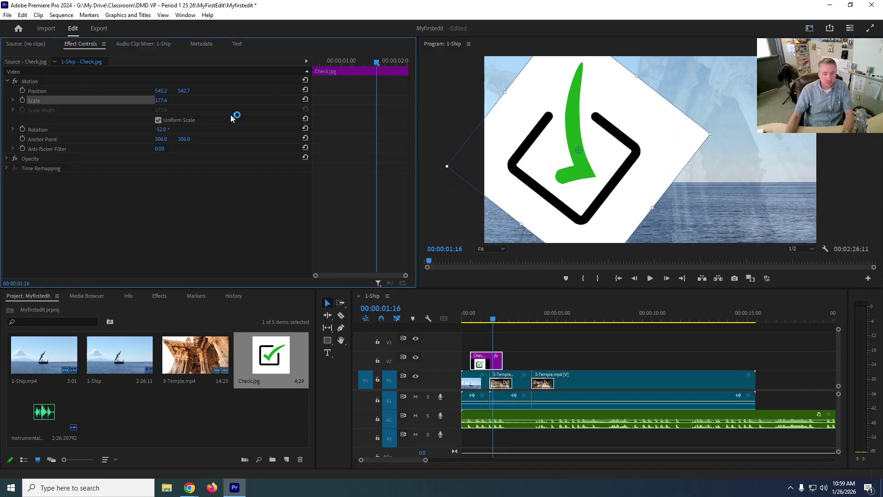
{"action": "left_click", "coordinate": [154, 208]}
Step: Play the sequence from near the start to preview the resized and rotated graphic with the music
{"action": "left_click_drag", "start_coordinate": [495, 321], "coordinate": [464, 321]}
{"action": "left_click", "coordinate": [651, 278]}
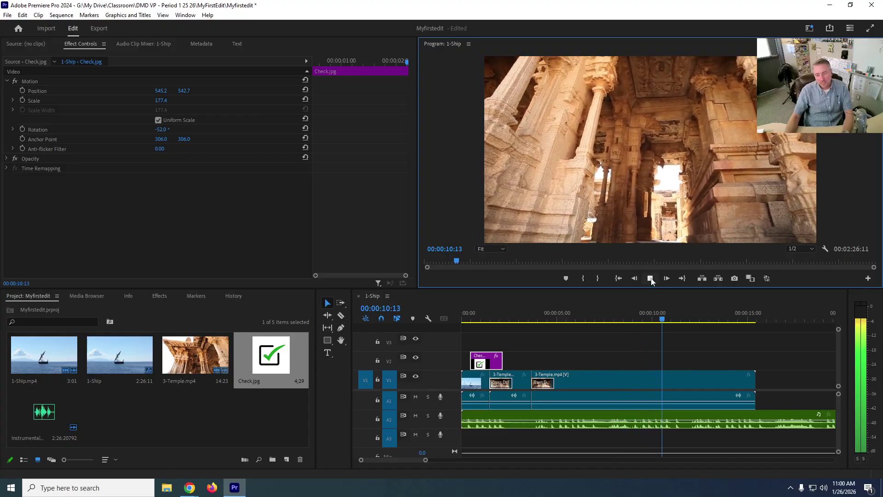
{"action": "left_click", "coordinate": [650, 278]}
Step: Trim the end of the music clip on A2 to line up with the end of the last temple segment
{"action": "left_click_drag", "start_coordinate": [424, 459], "coordinate": [577, 460]}
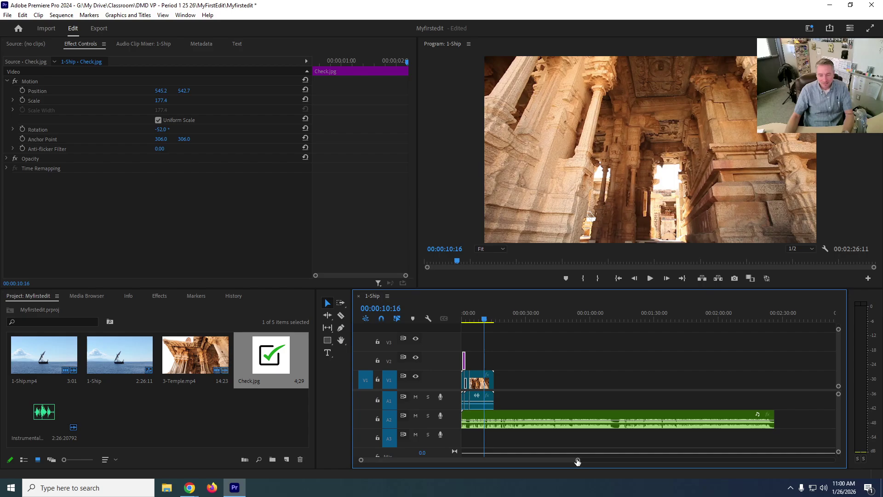
{"action": "left_click_drag", "start_coordinate": [772, 419], "coordinate": [493, 417]}
Step: Preview the sequence from 00:00:00:00, and play its ending from 00:00:14:15 to check where the music stops
{"action": "left_click_drag", "start_coordinate": [483, 318], "coordinate": [457, 320]}
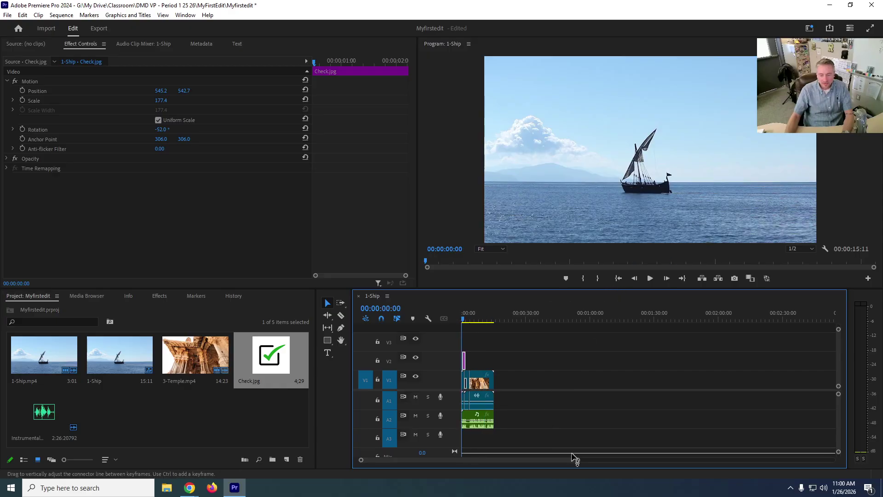
{"action": "left_click_drag", "start_coordinate": [577, 460], "coordinate": [502, 466]}
{"action": "left_click", "coordinate": [649, 278]}
{"action": "left_click_drag", "start_coordinate": [515, 323], "coordinate": [803, 334]}
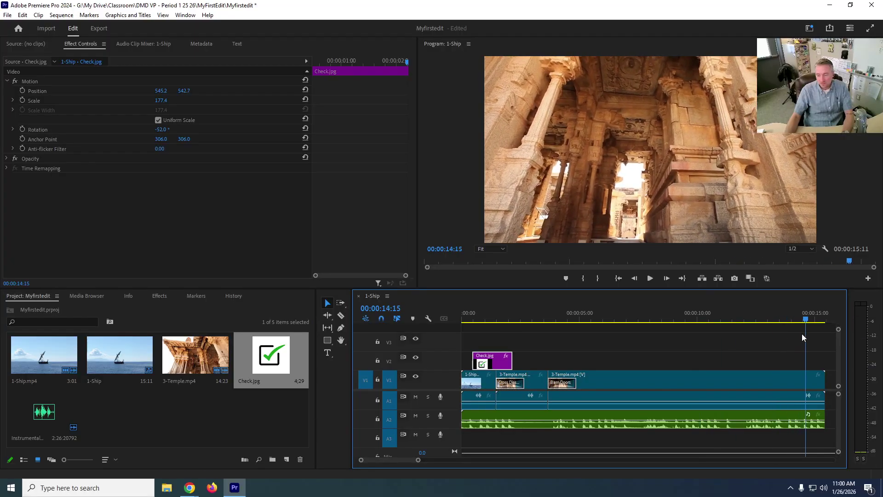
{"action": "left_click", "coordinate": [650, 278]}
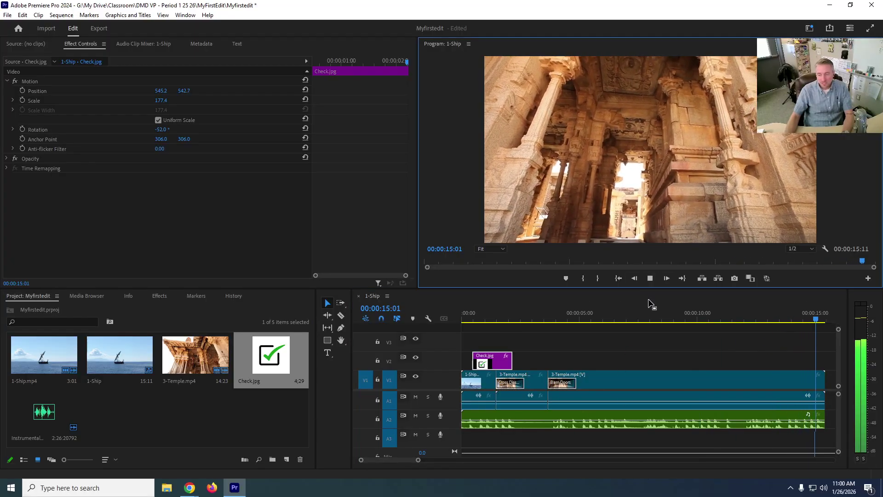